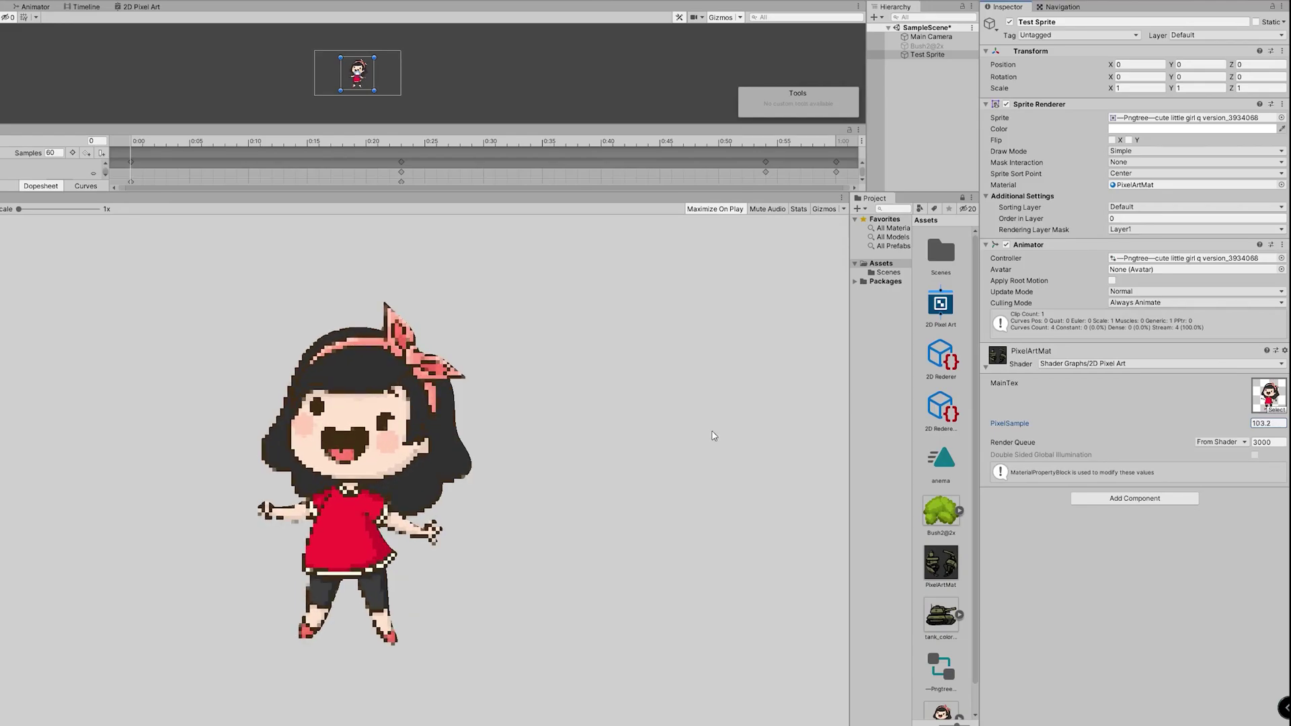
# - Set PixelArtMat's PixelSample to 200, then try a lower value of 100
pyautogui.doubleClick(1267, 424)
pyautogui.write('200')
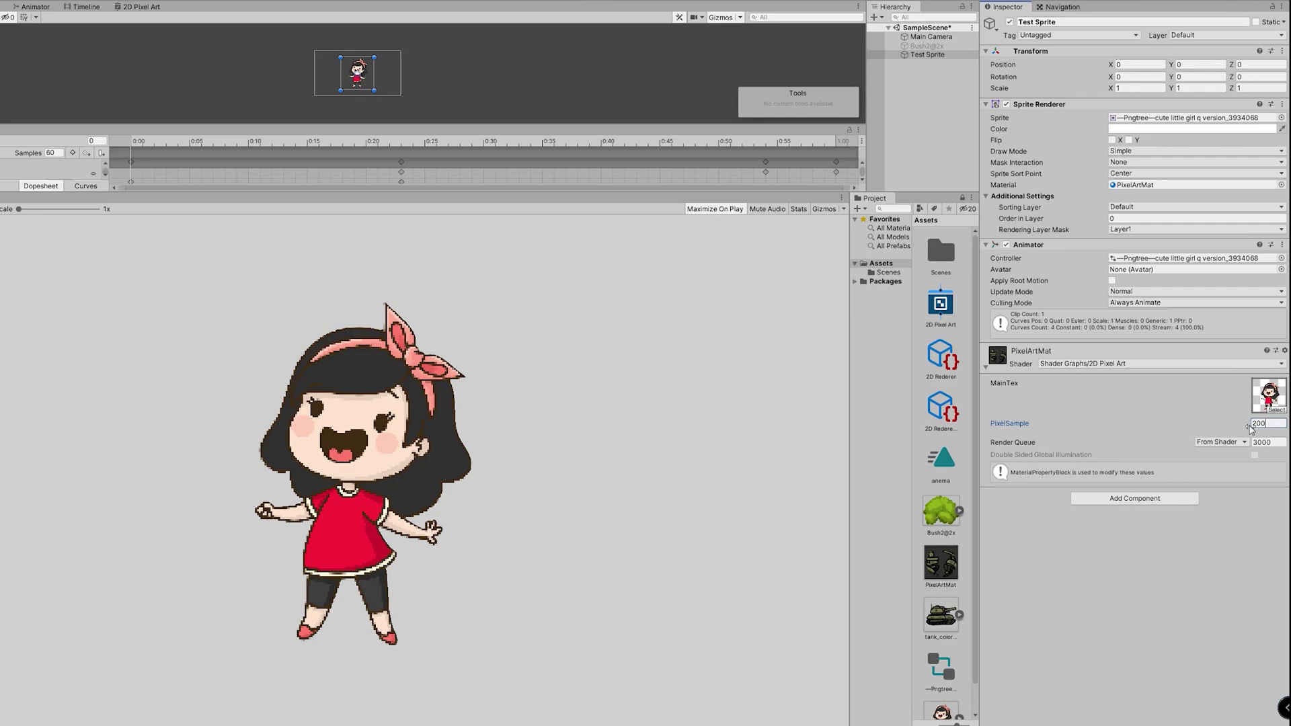
pyautogui.doubleClick(1259, 425)
pyautogui.write('100')
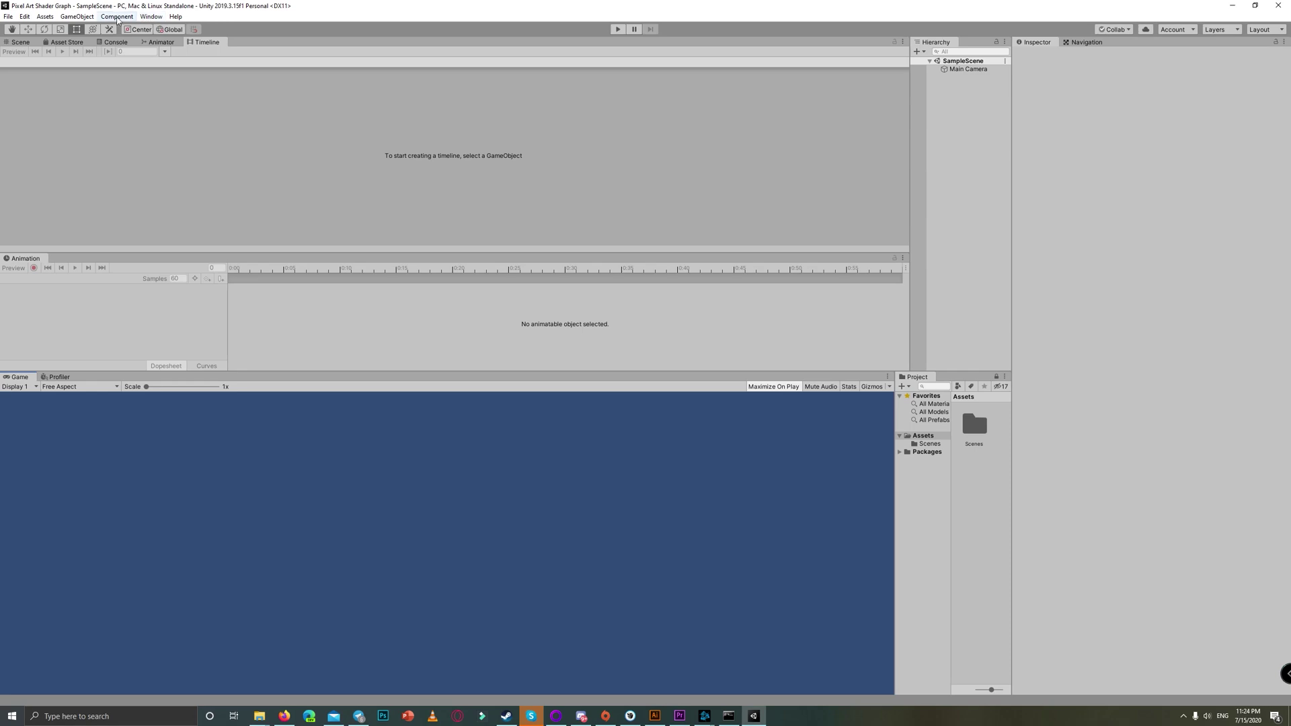
# - Install the Universal RP 7.3.1 package from the Package Manager, then close it
pyautogui.click(145, 20)
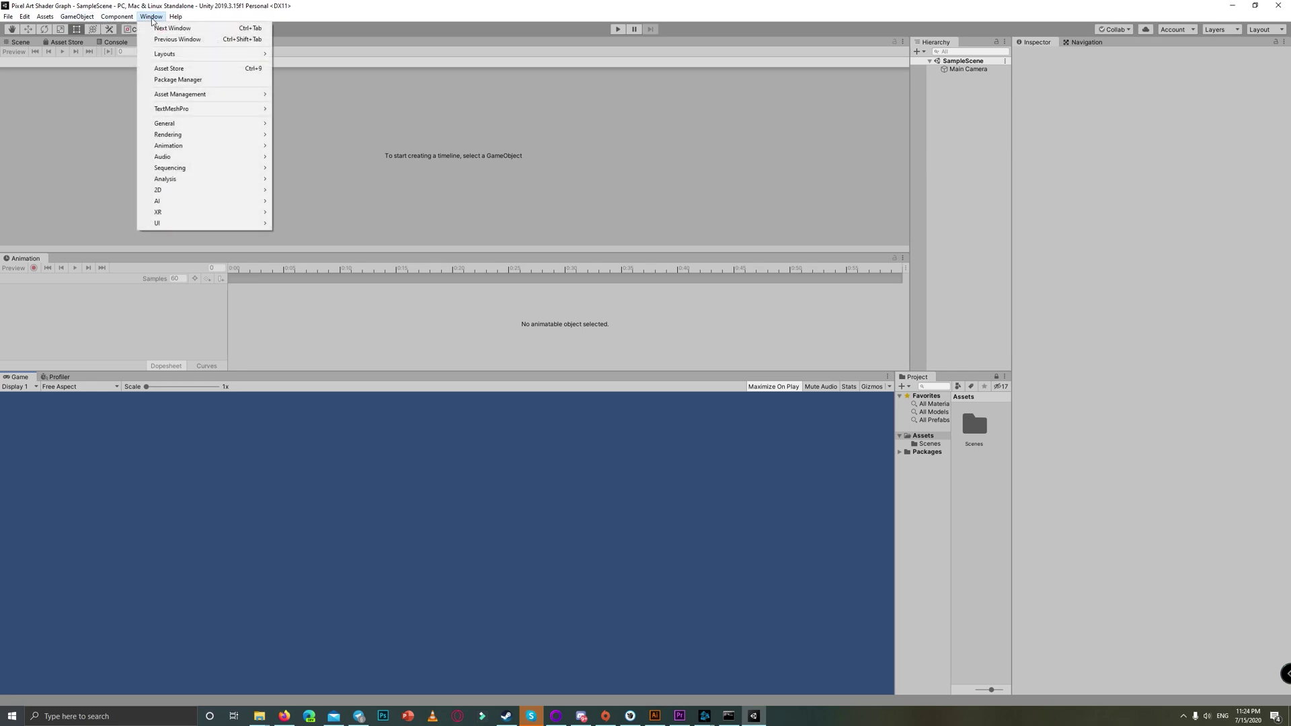
pyautogui.click(187, 84)
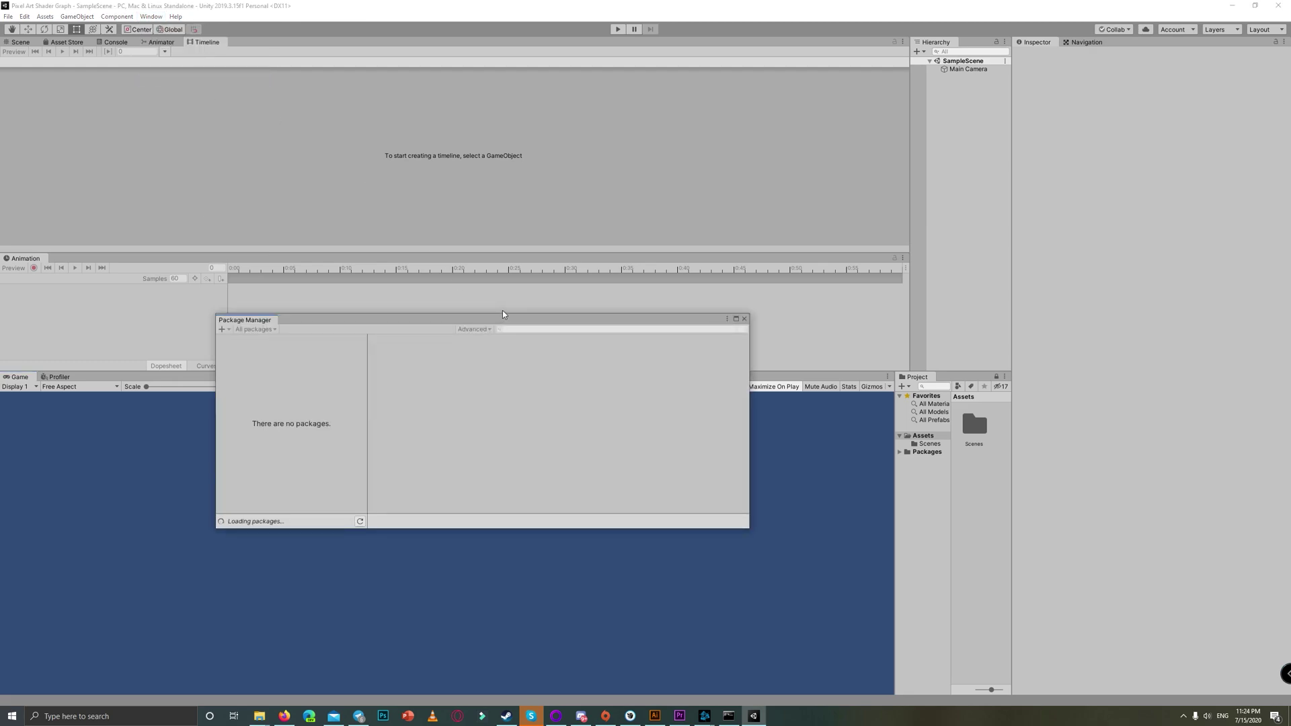
pyautogui.moveTo(503, 314); pyautogui.dragTo(512, 227)
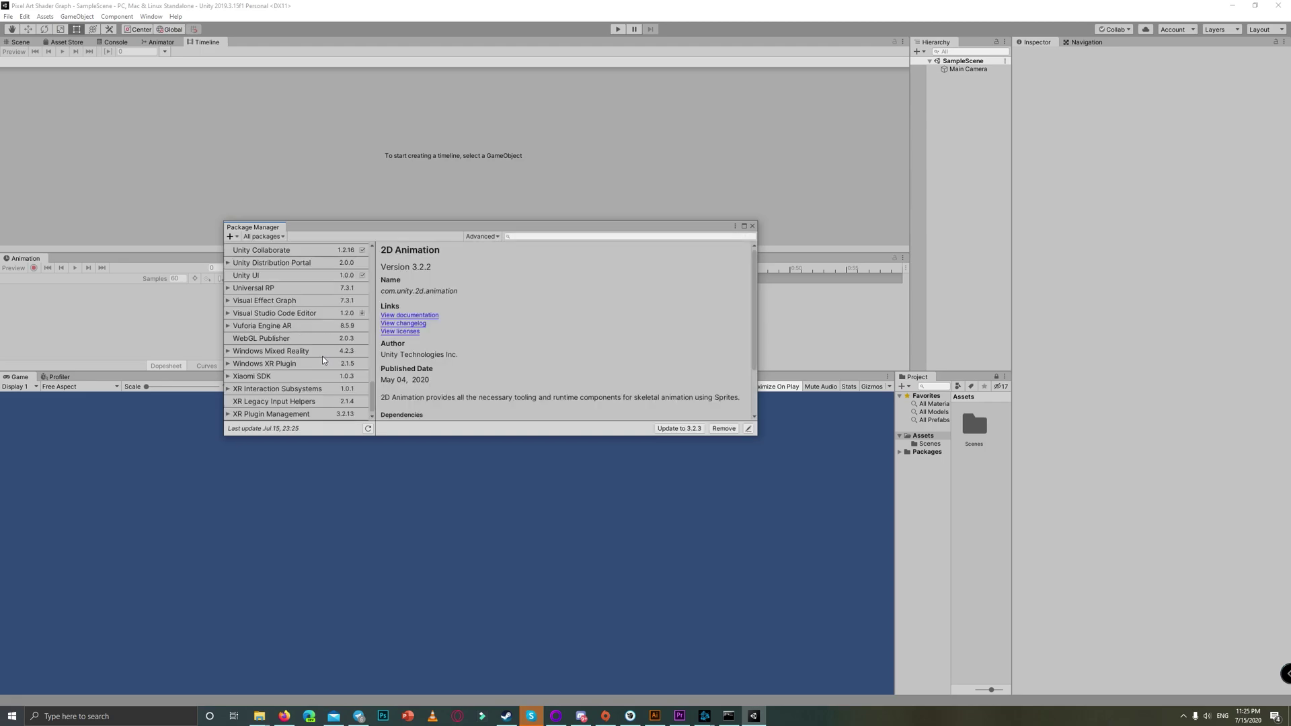
pyautogui.click(260, 288)
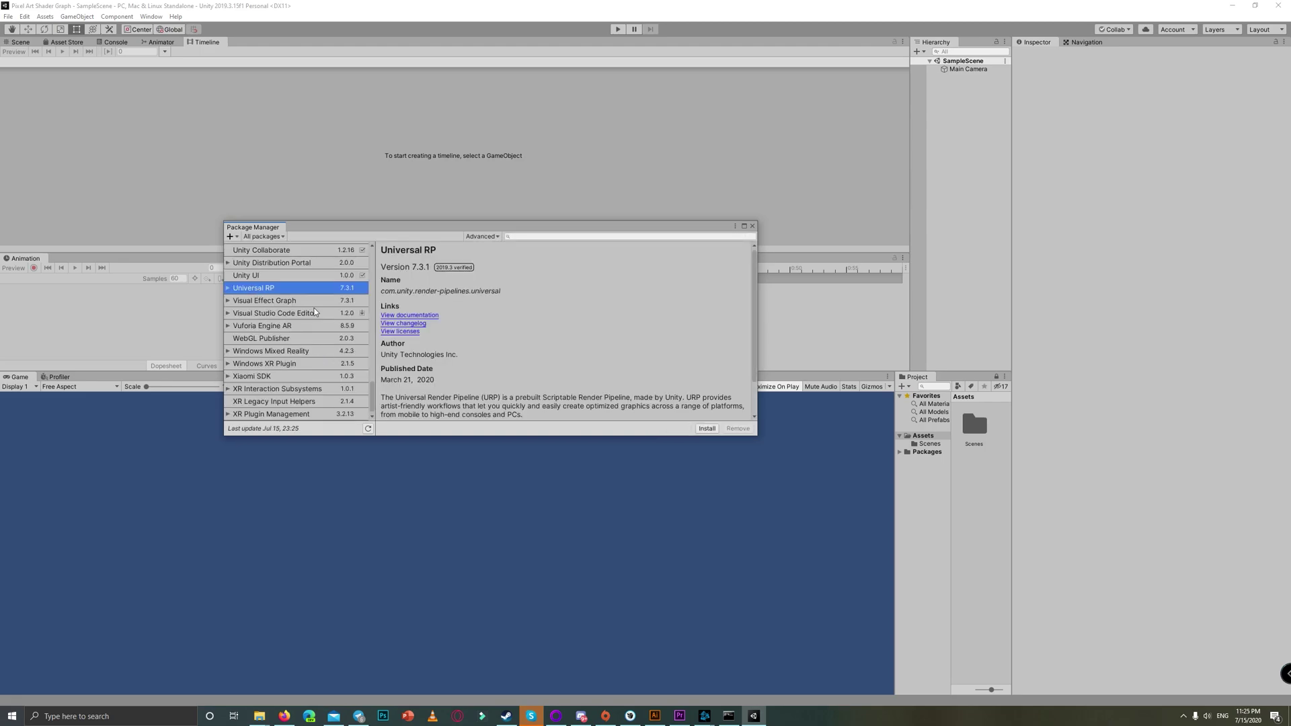
pyautogui.click(706, 429)
pyautogui.click(752, 226)
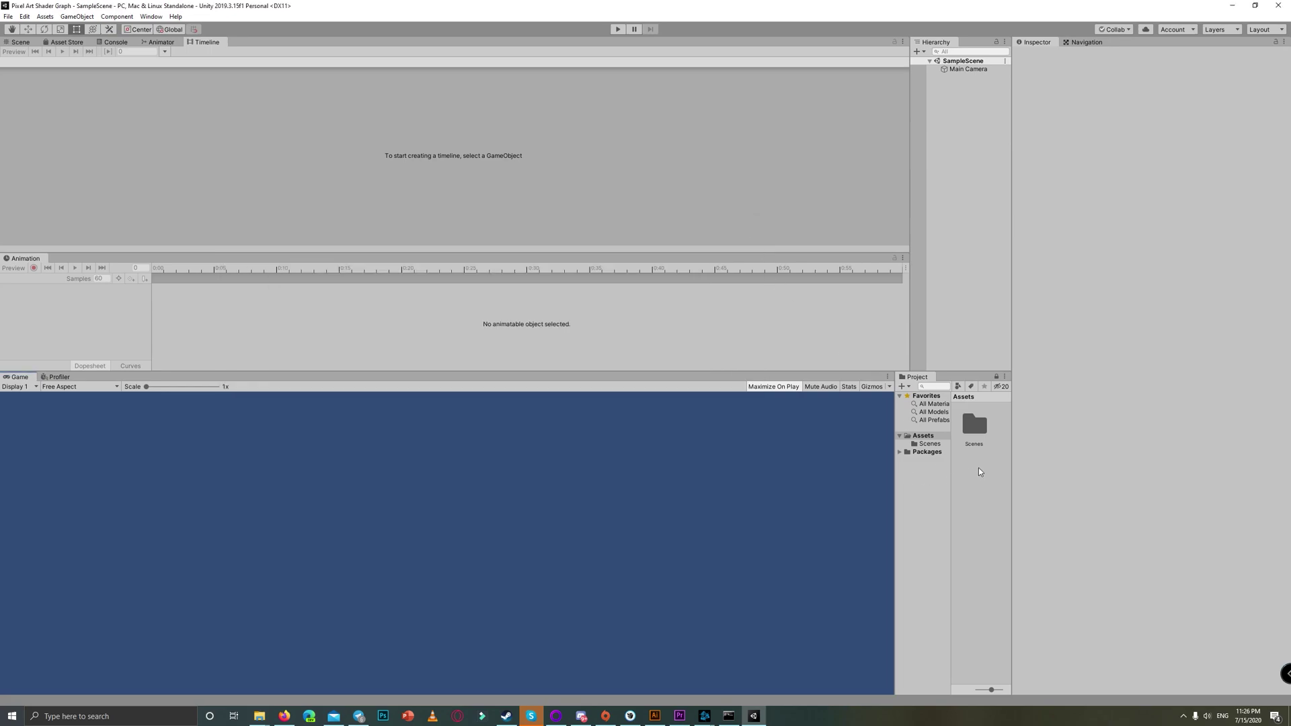
# - Create a Forward Renderer URP pipeline asset in Assets named '2D renderer'
pyautogui.rightClick(978, 468)
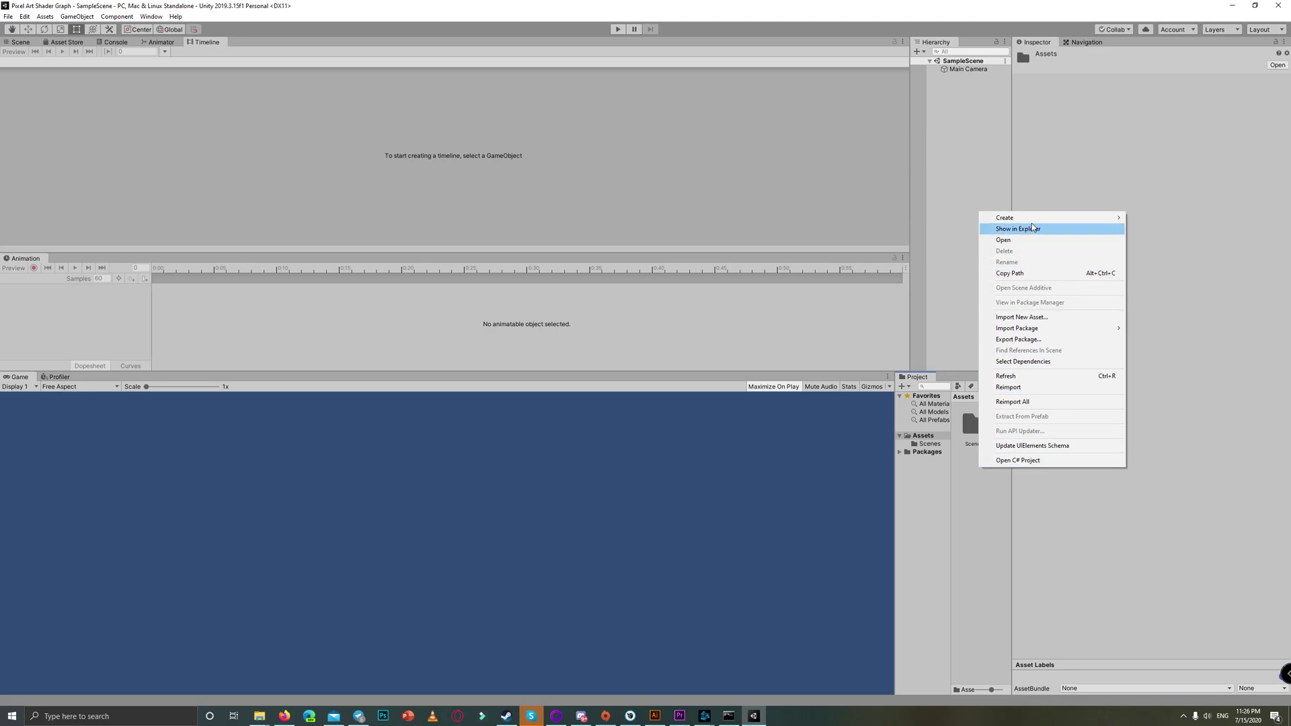
pyautogui.moveTo(1035, 220)
pyautogui.moveTo(1187, 369)
pyautogui.moveTo(1084, 371)
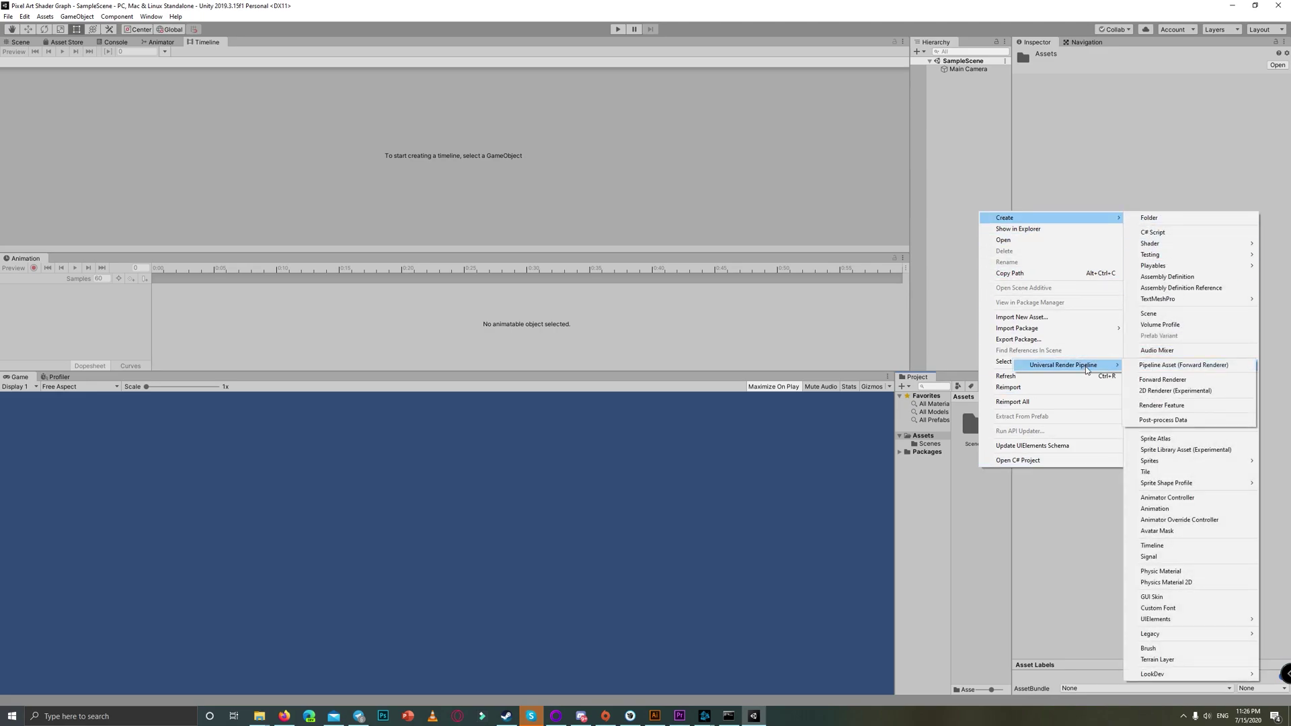
pyautogui.click(1152, 366)
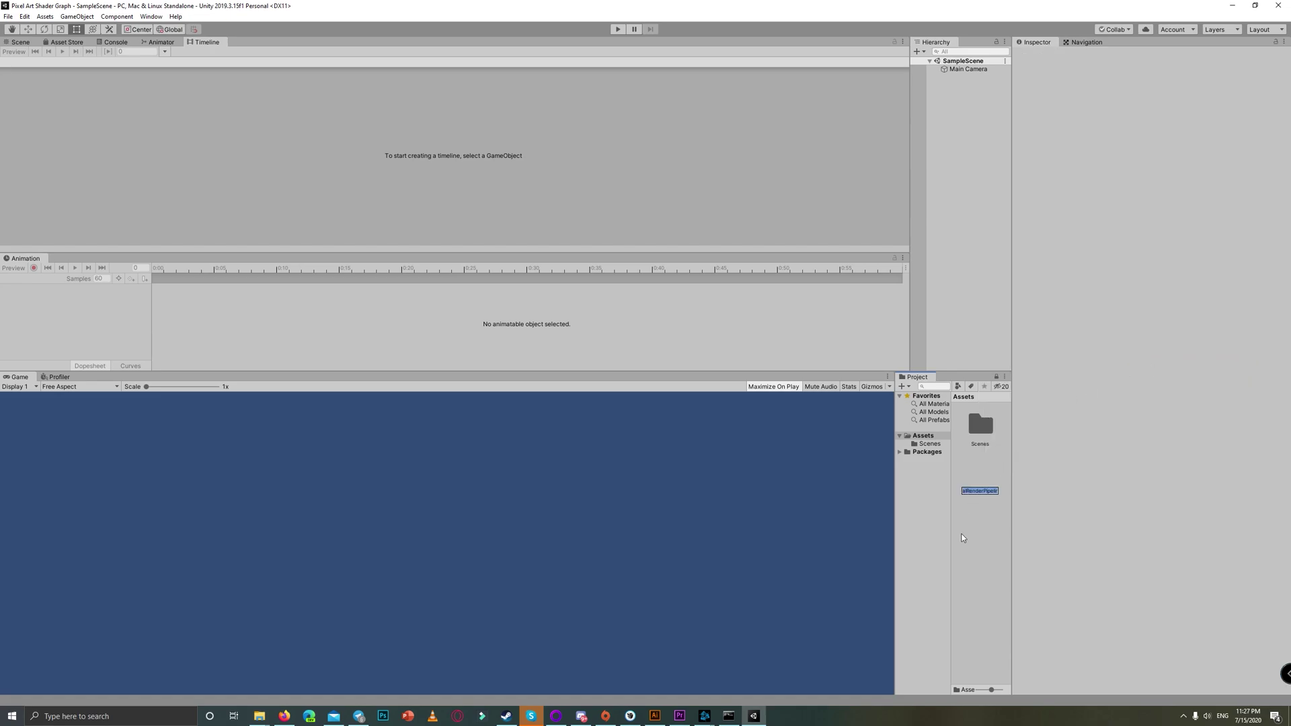
pyautogui.write('2D renderer')
pyautogui.press('Return')
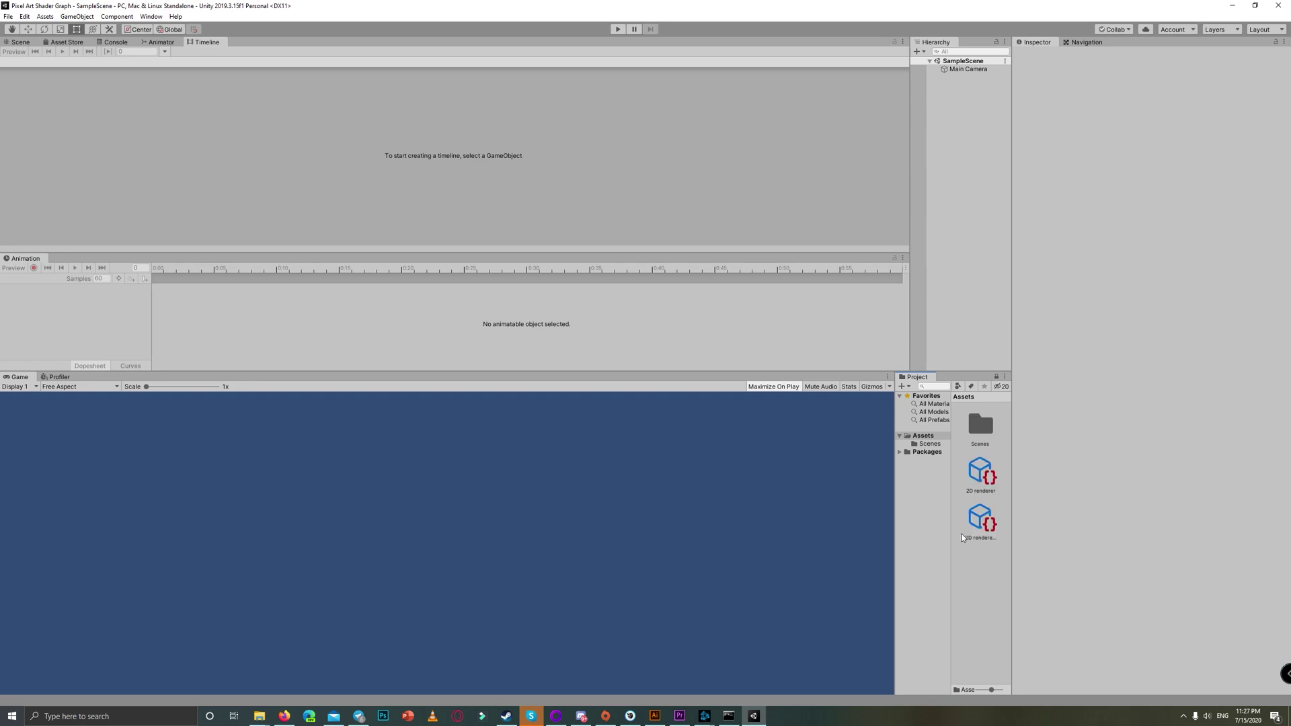
# - Assign 2D renderer as the Scriptable Render Pipeline in the Graphics settings
pyautogui.click(25, 17)
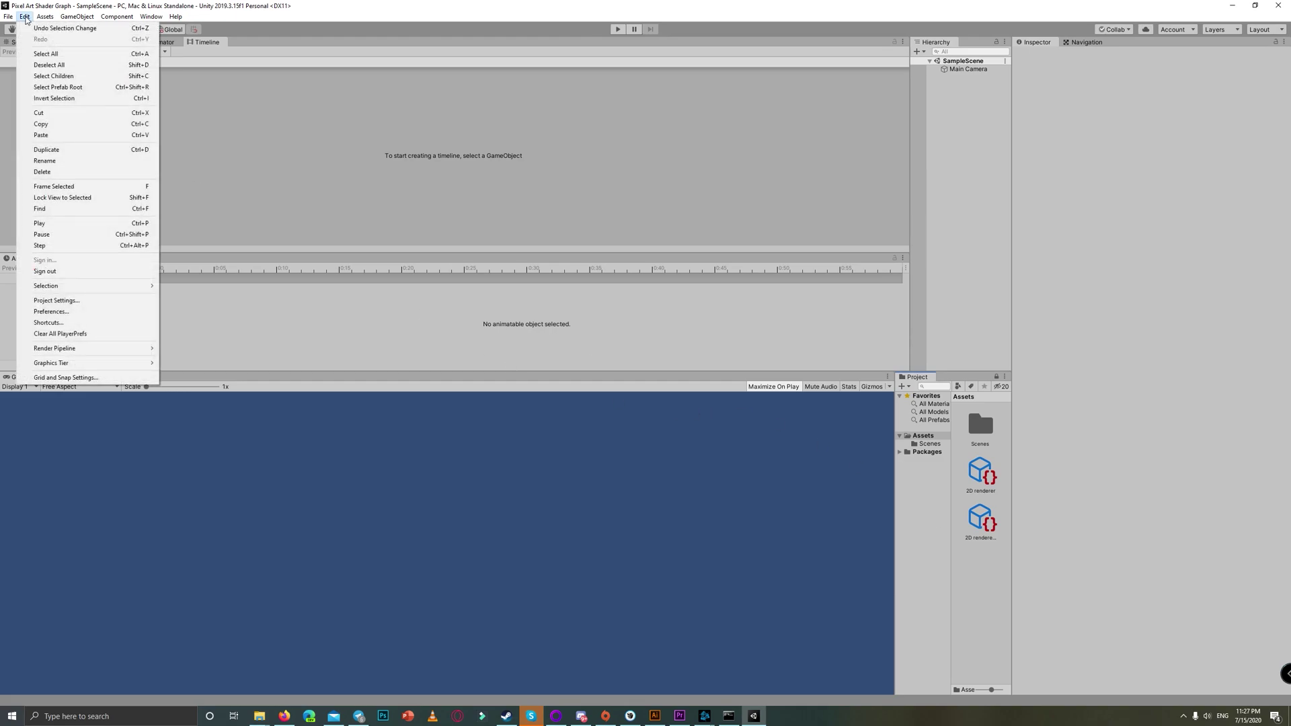
pyautogui.click(78, 301)
pyautogui.click(354, 233)
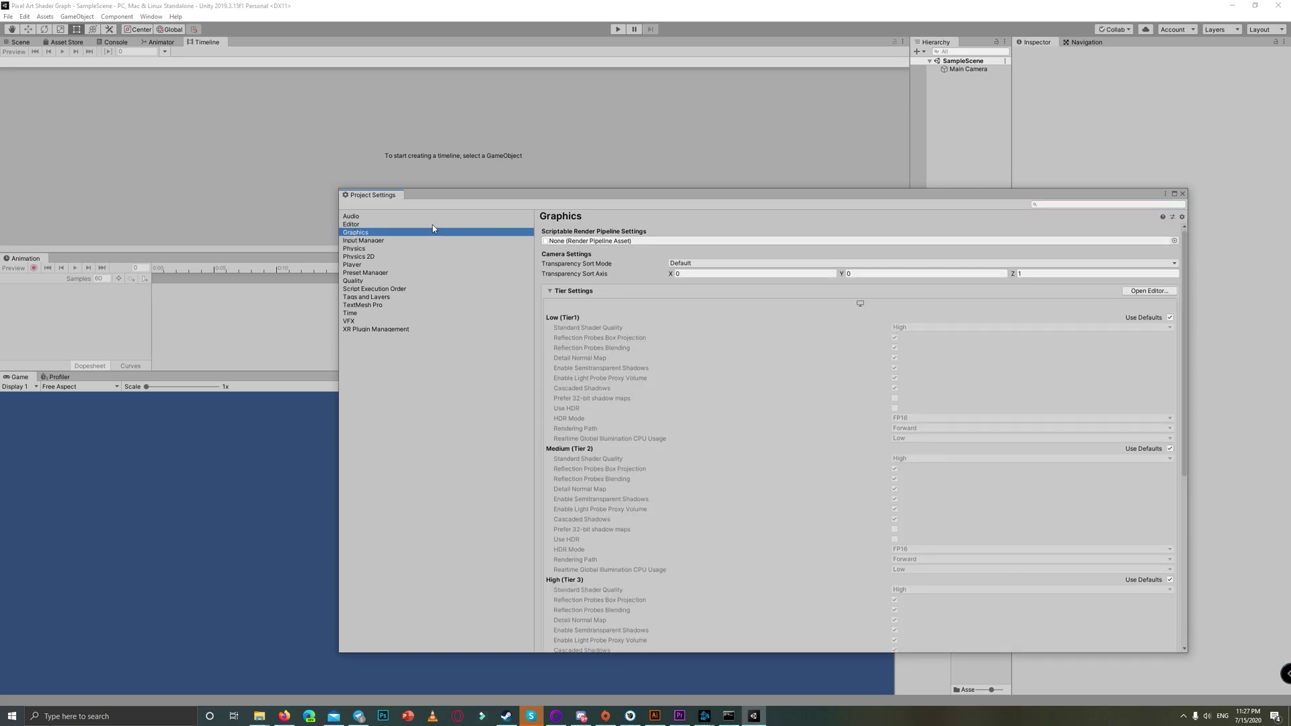
pyautogui.click(1174, 241)
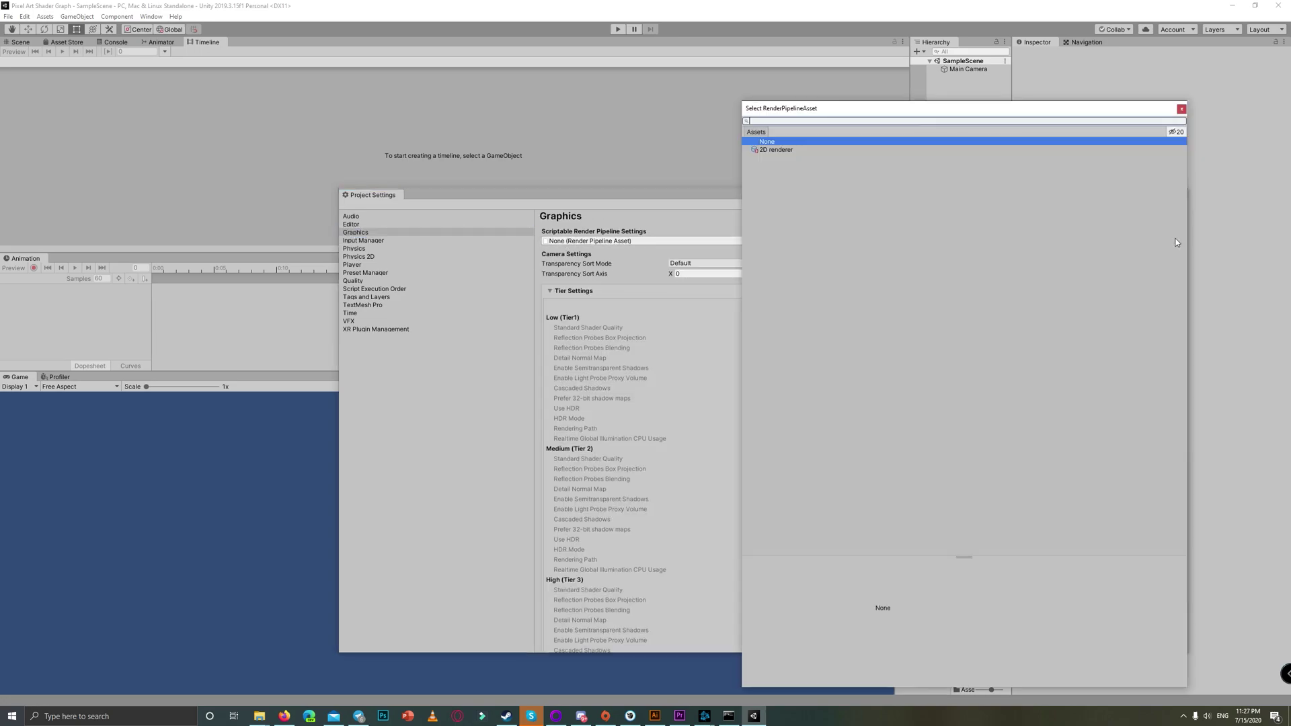
pyautogui.doubleClick(780, 150)
# - Assign 2D renderer as the Quality settings' render pipeline and close Project Settings
pyautogui.click(353, 281)
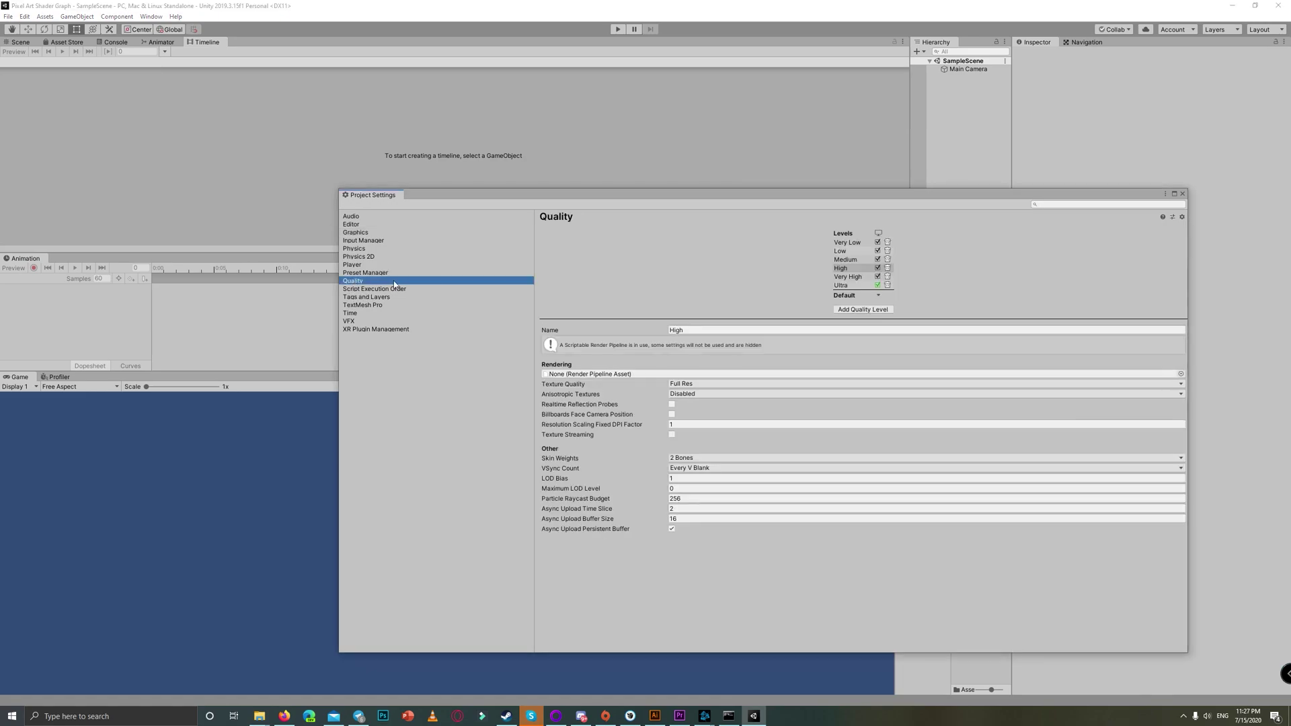
pyautogui.click(1181, 374)
pyautogui.doubleClick(773, 147)
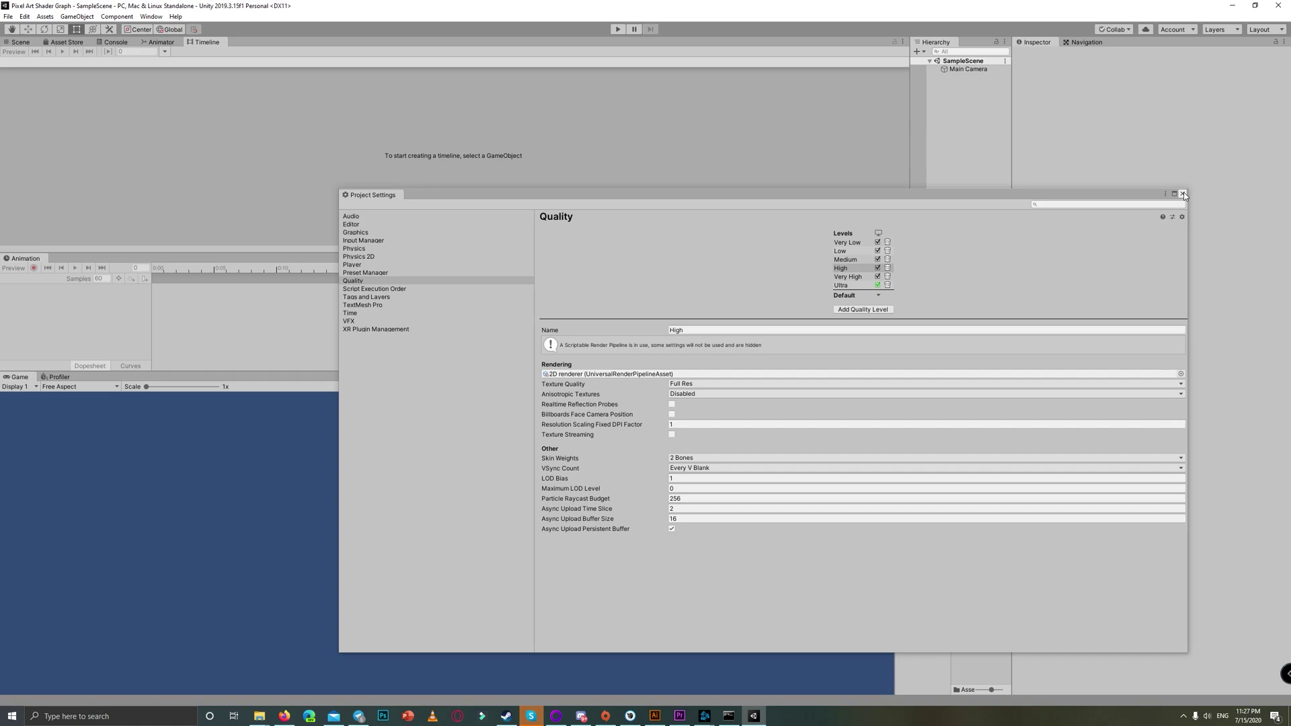
pyautogui.click(1183, 195)
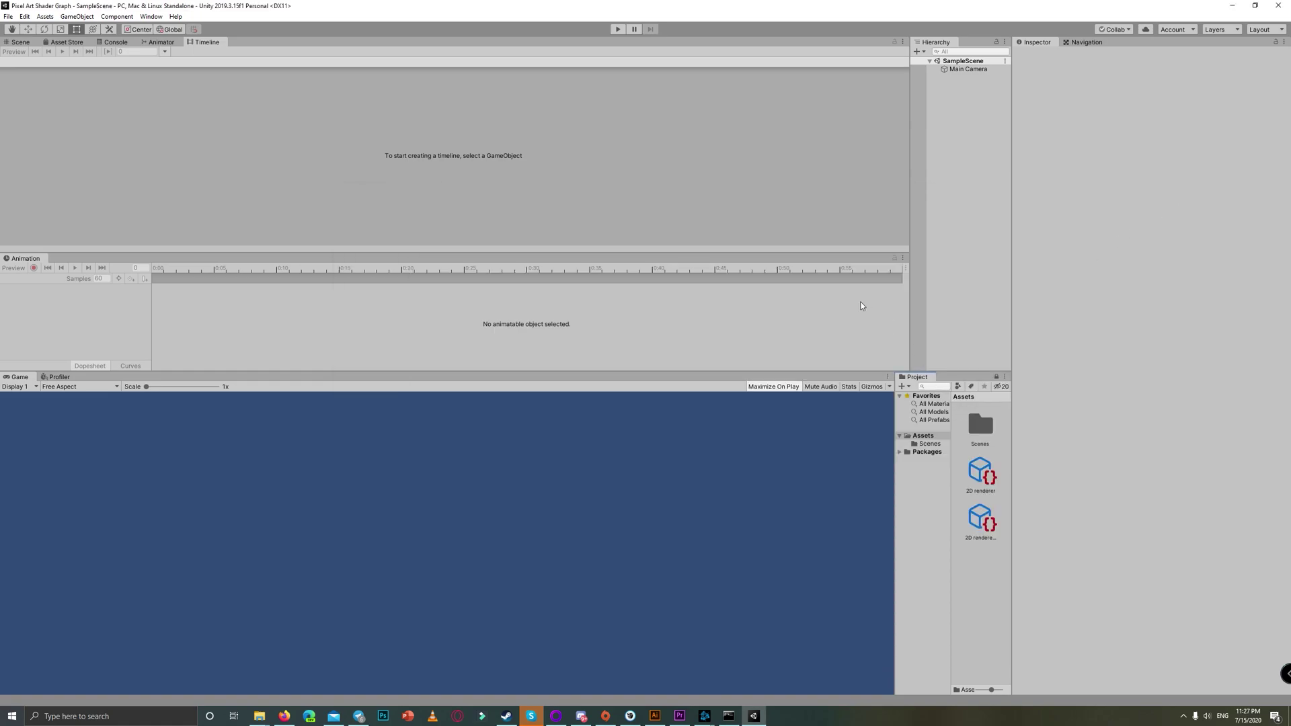
# - Create a Sprite Unlit shader graph named PixelArtShader and open it in an enlarged editor
pyautogui.moveTo(911, 326); pyautogui.dragTo(844, 326)
pyautogui.moveTo(895, 461); pyautogui.dragTo(845, 460)
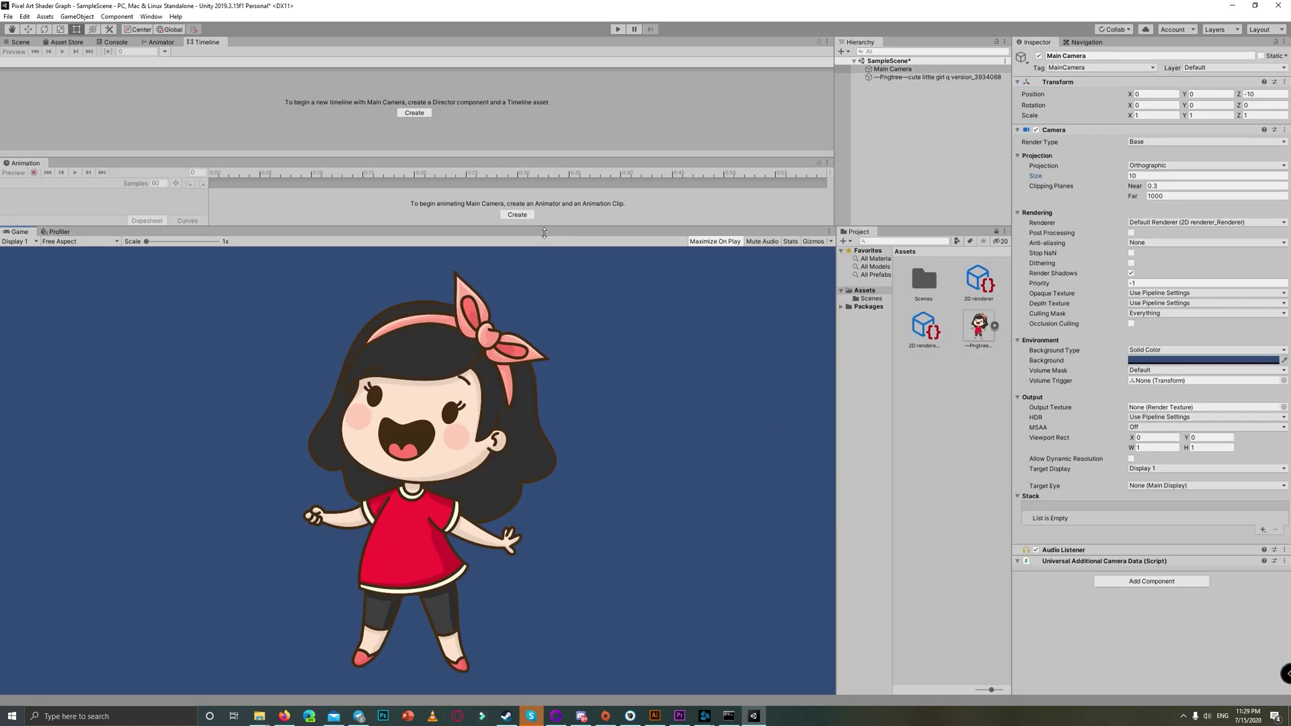
pyautogui.rightClick(964, 403)
pyautogui.moveTo(1020, 412)
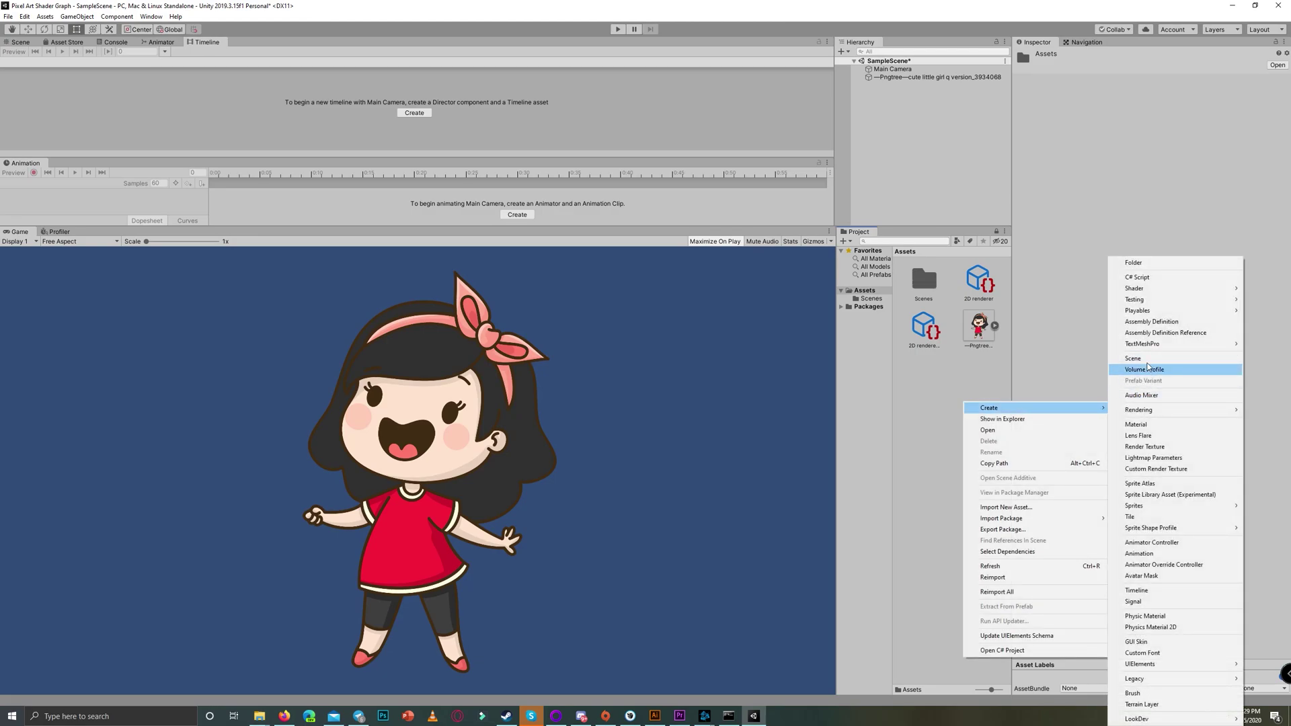
pyautogui.moveTo(1158, 294)
pyautogui.moveTo(1068, 349)
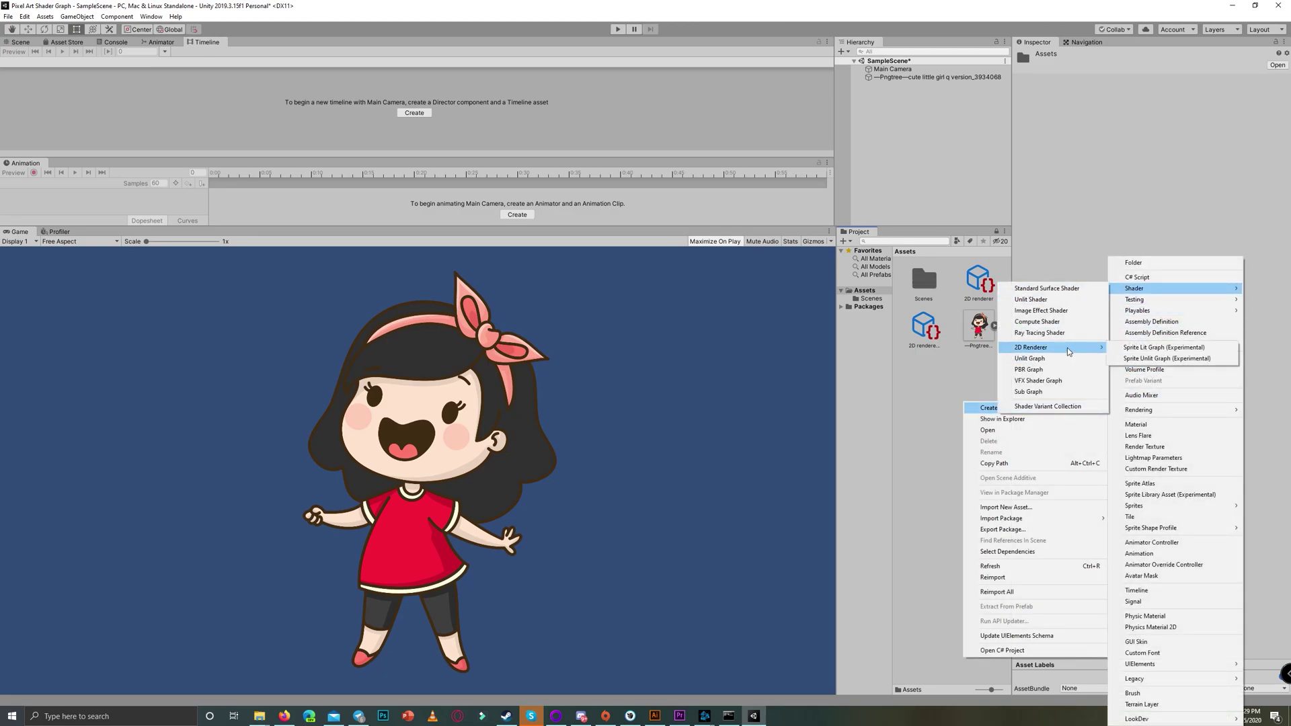
pyautogui.click(1138, 349)
pyautogui.write('P')
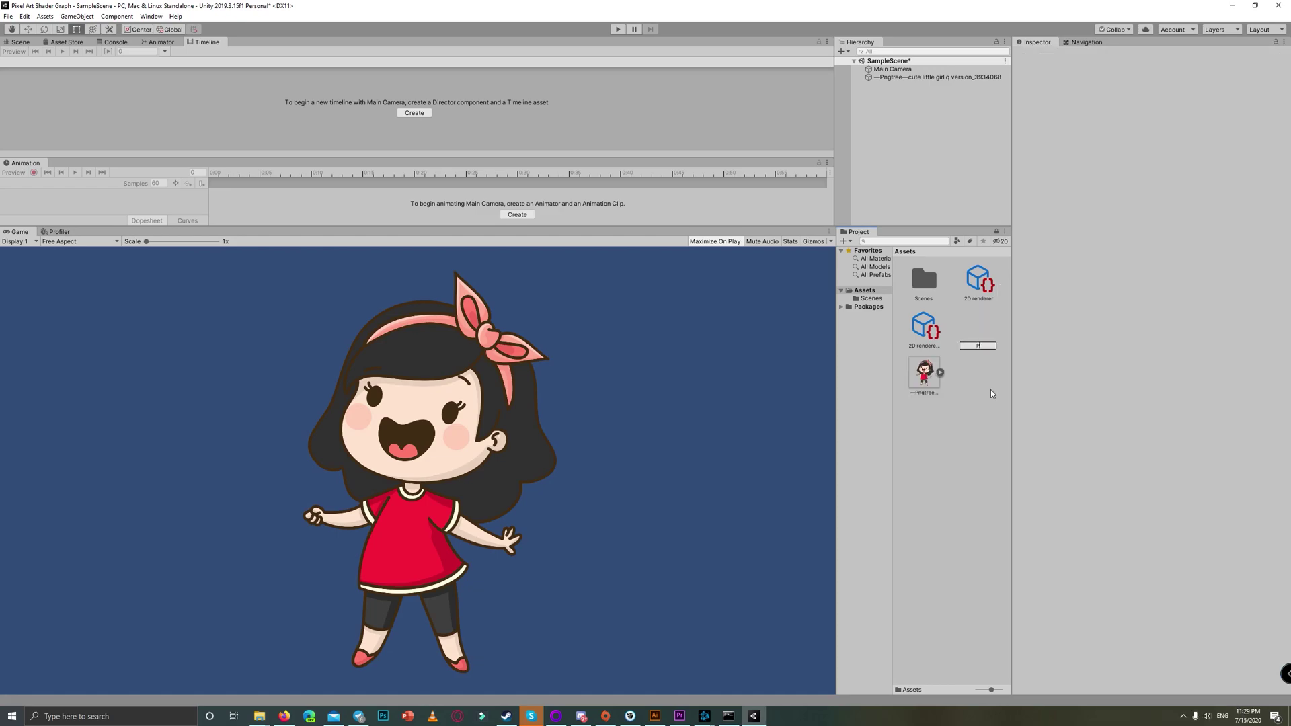
pyautogui.write('ixelArtShader')
pyautogui.press('Return')
pyautogui.moveTo(476, 165); pyautogui.dragTo(471, 417)
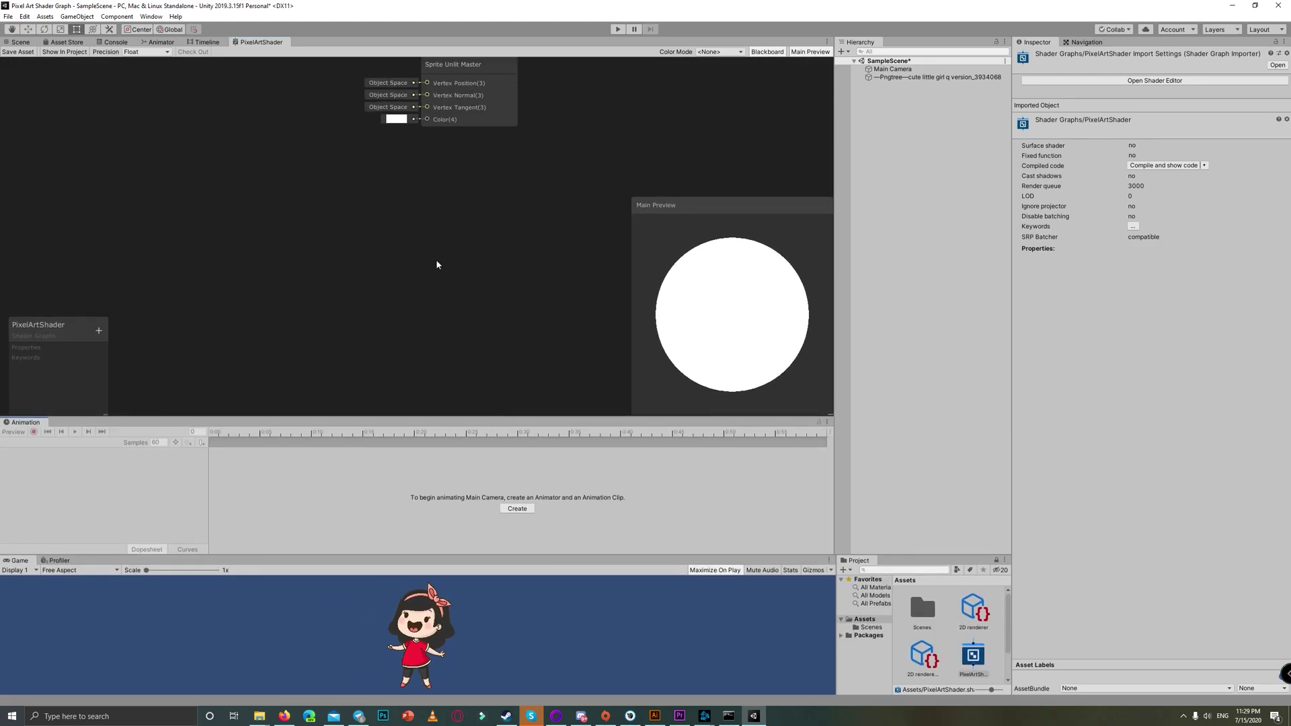
# - Add a Texture2D Blackboard property named MainTexture with reference _MainTex
pyautogui.press('a')
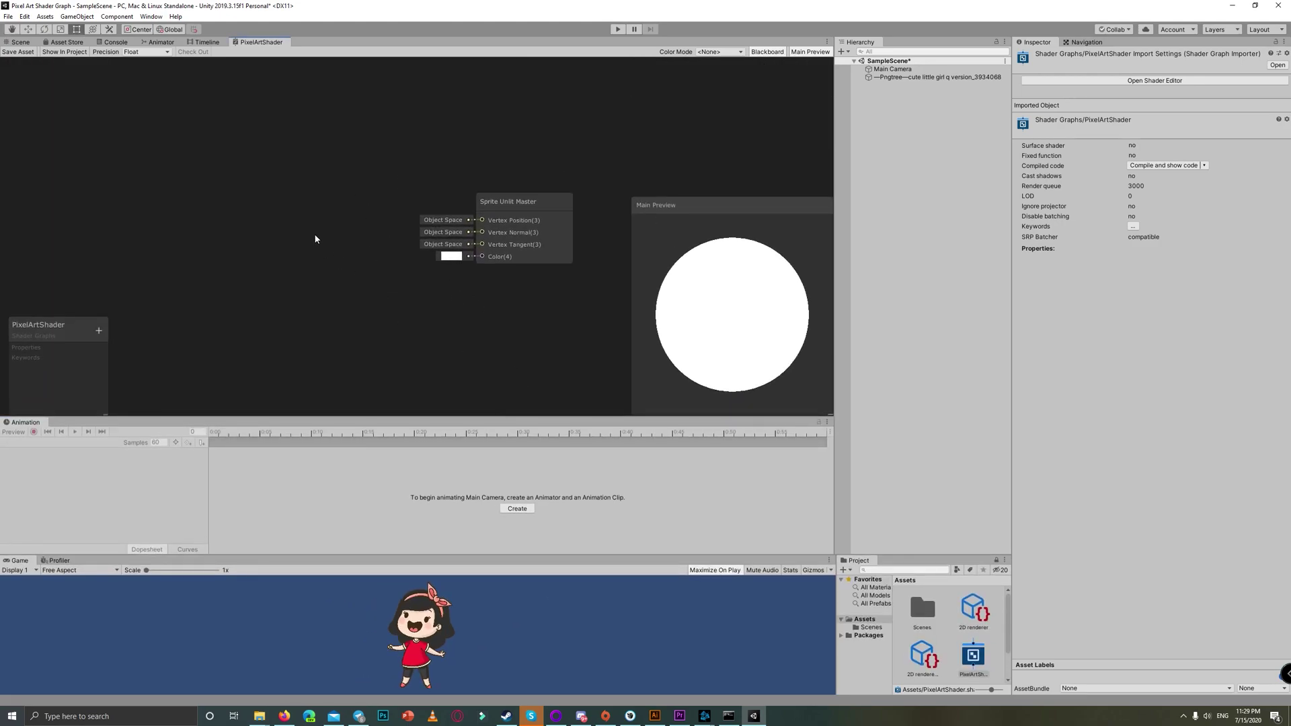
pyautogui.moveTo(39, 334); pyautogui.dragTo(32, 88)
pyautogui.click(91, 86)
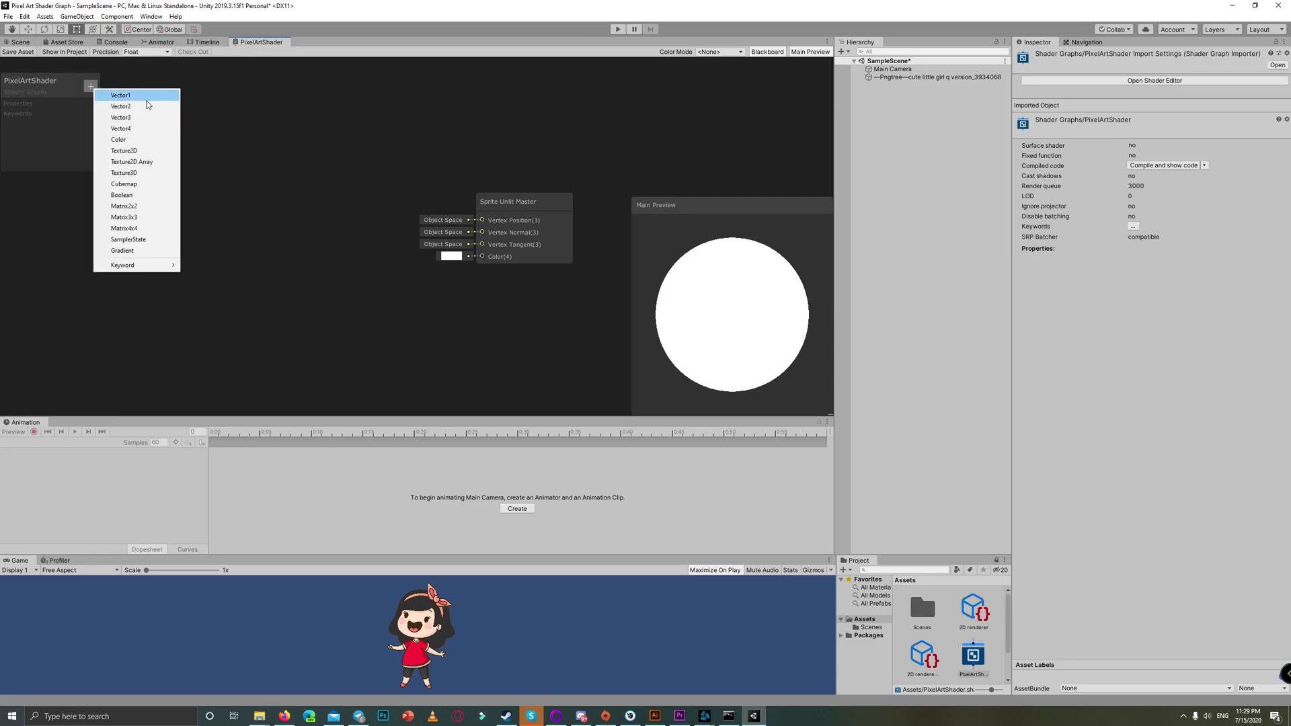
pyautogui.click(125, 152)
pyautogui.moveTo(98, 171); pyautogui.dragTo(166, 216)
pyautogui.click(131, 126)
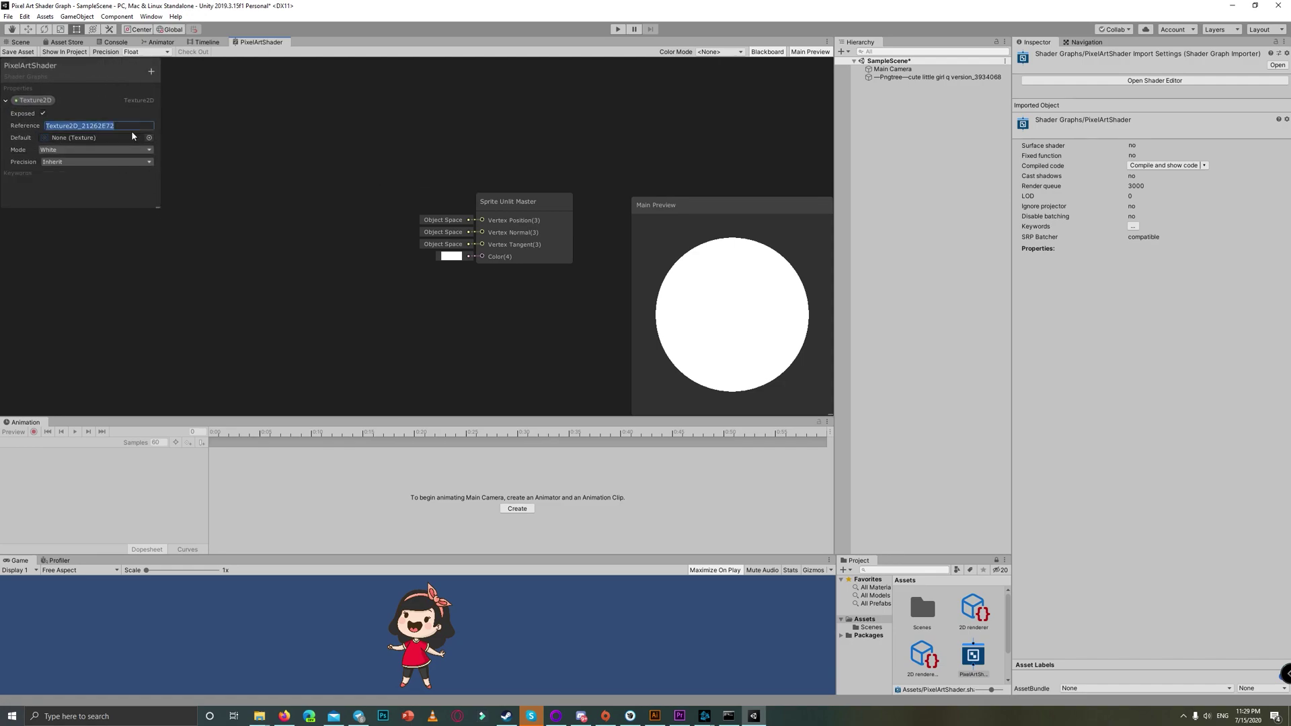
pyautogui.doubleClick(53, 101)
pyautogui.write('Main')
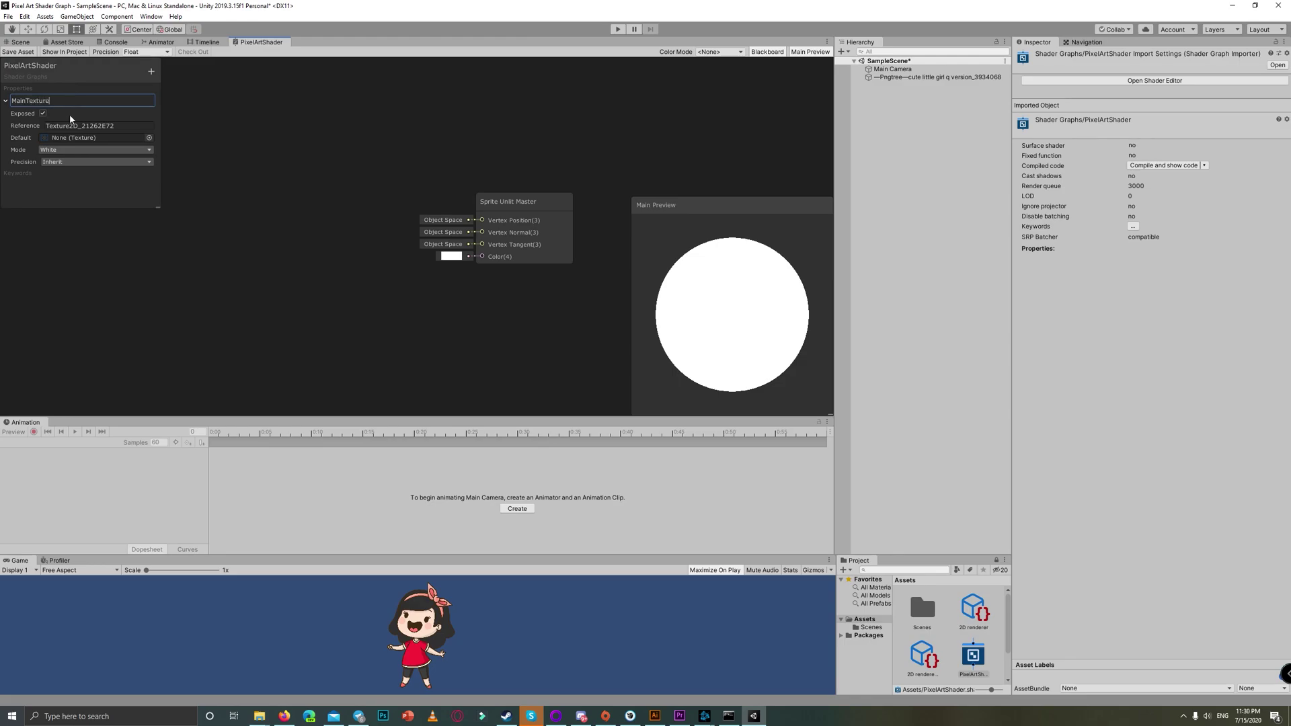
pyautogui.click(88, 126)
pyautogui.press('BackSpace')
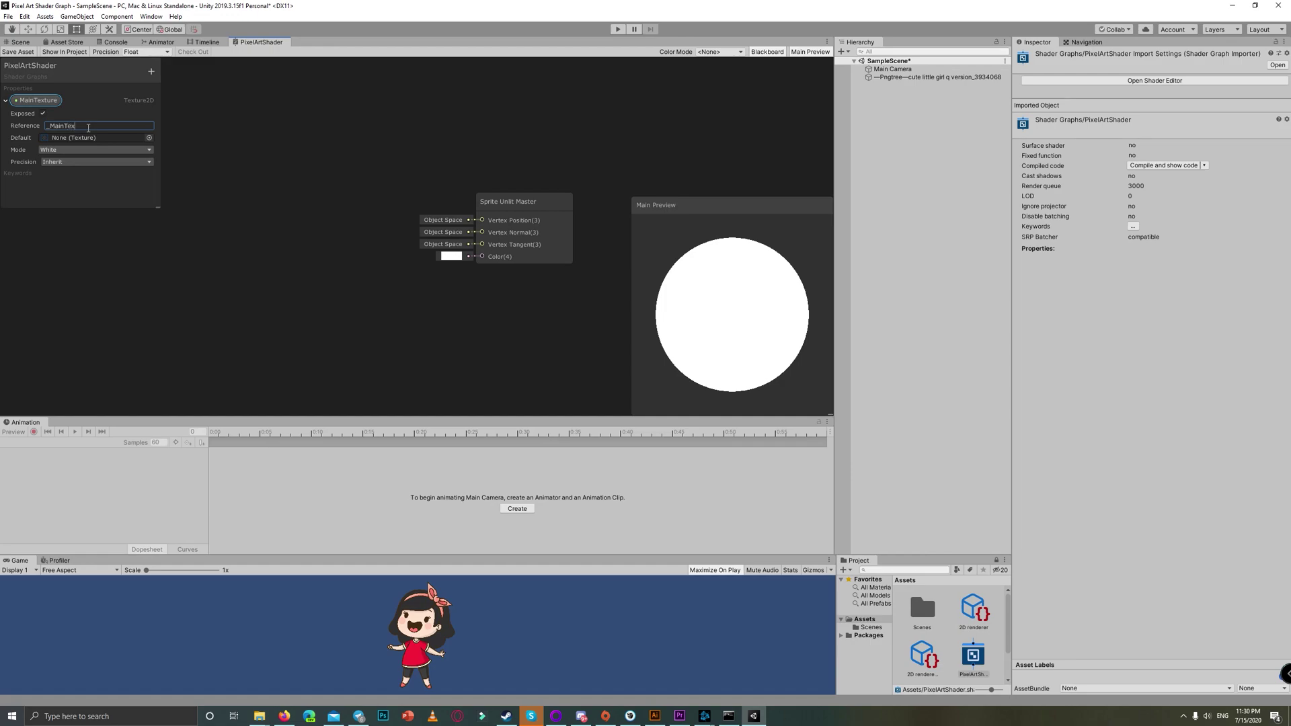
pyautogui.click(70, 102)
# - Add a Sample Texture 2D node fed by MainTexture, its RGBA wired into the master Color
pyautogui.rightClick(286, 102)
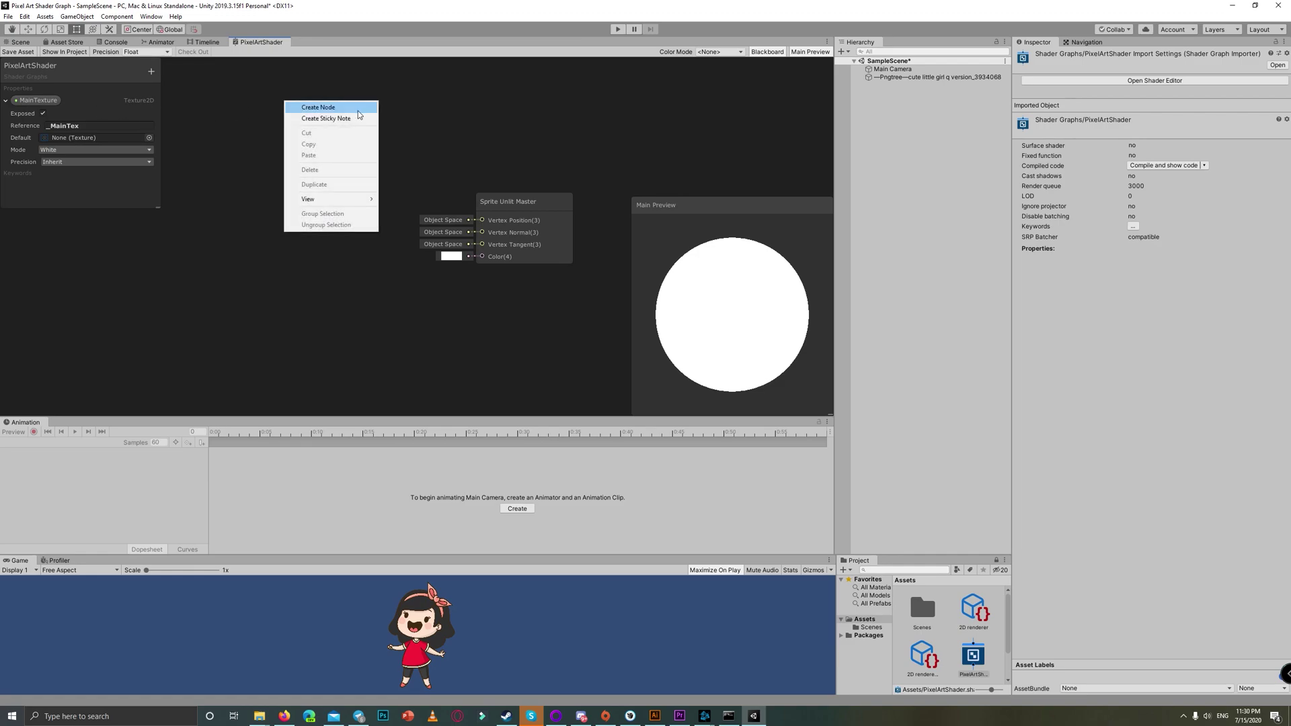
pyautogui.click(357, 109)
pyautogui.write('2d')
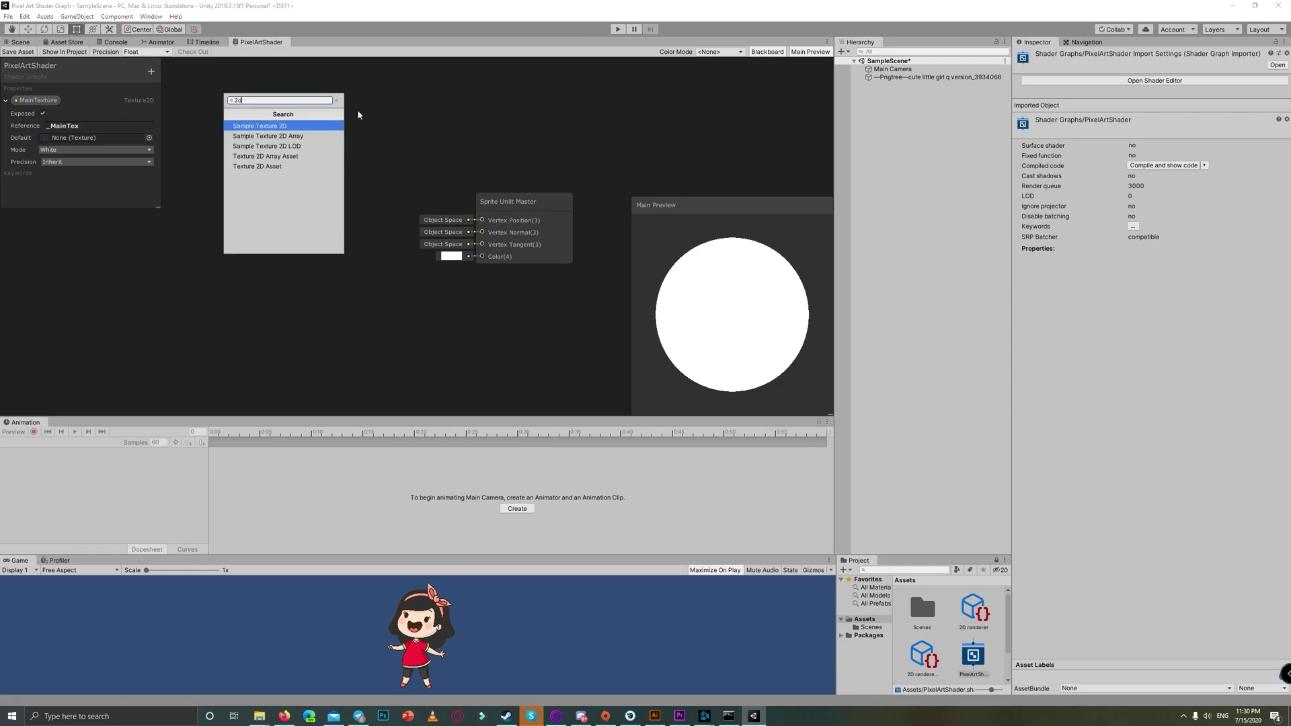
pyautogui.click(275, 127)
pyautogui.moveTo(38, 100); pyautogui.dragTo(290, 128)
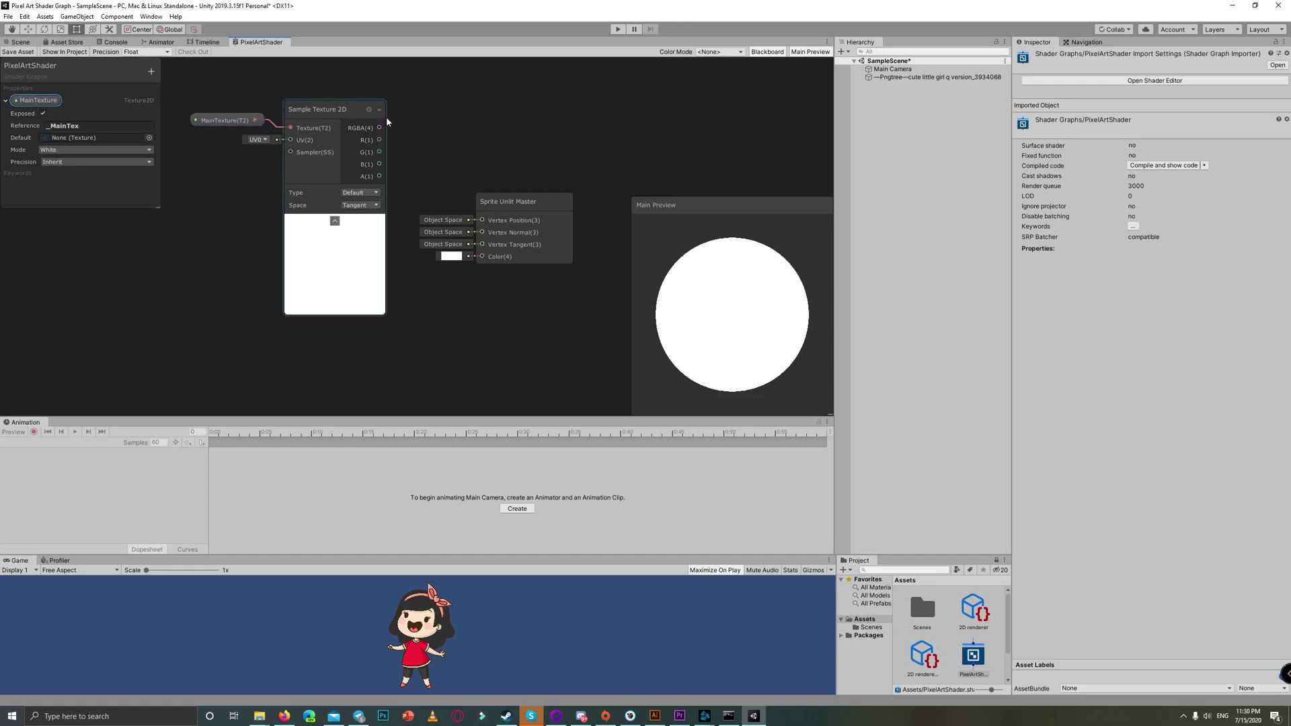
pyautogui.moveTo(380, 129); pyautogui.dragTo(482, 256)
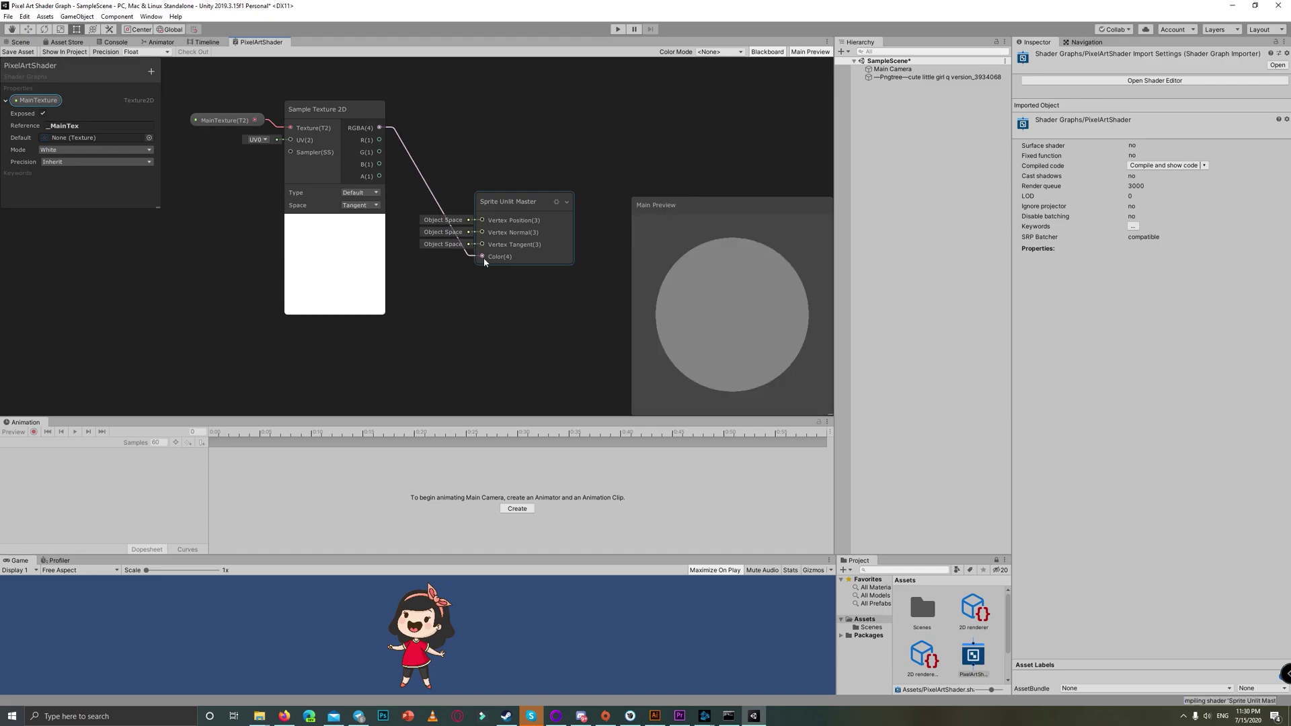
# - Default MainTexture to the Pngtree girl sprite and show the preview on a Quad
pyautogui.click(150, 138)
pyautogui.click(839, 176)
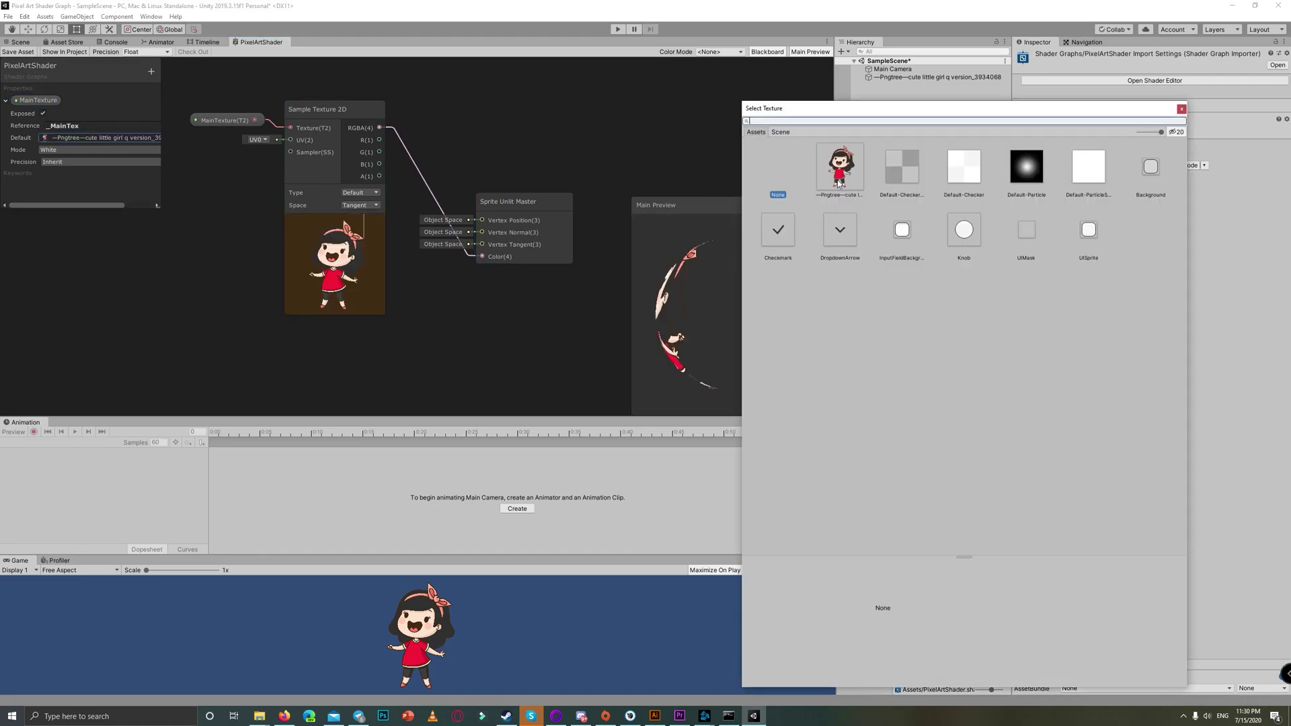
pyautogui.doubleClick(839, 182)
pyautogui.rightClick(763, 291)
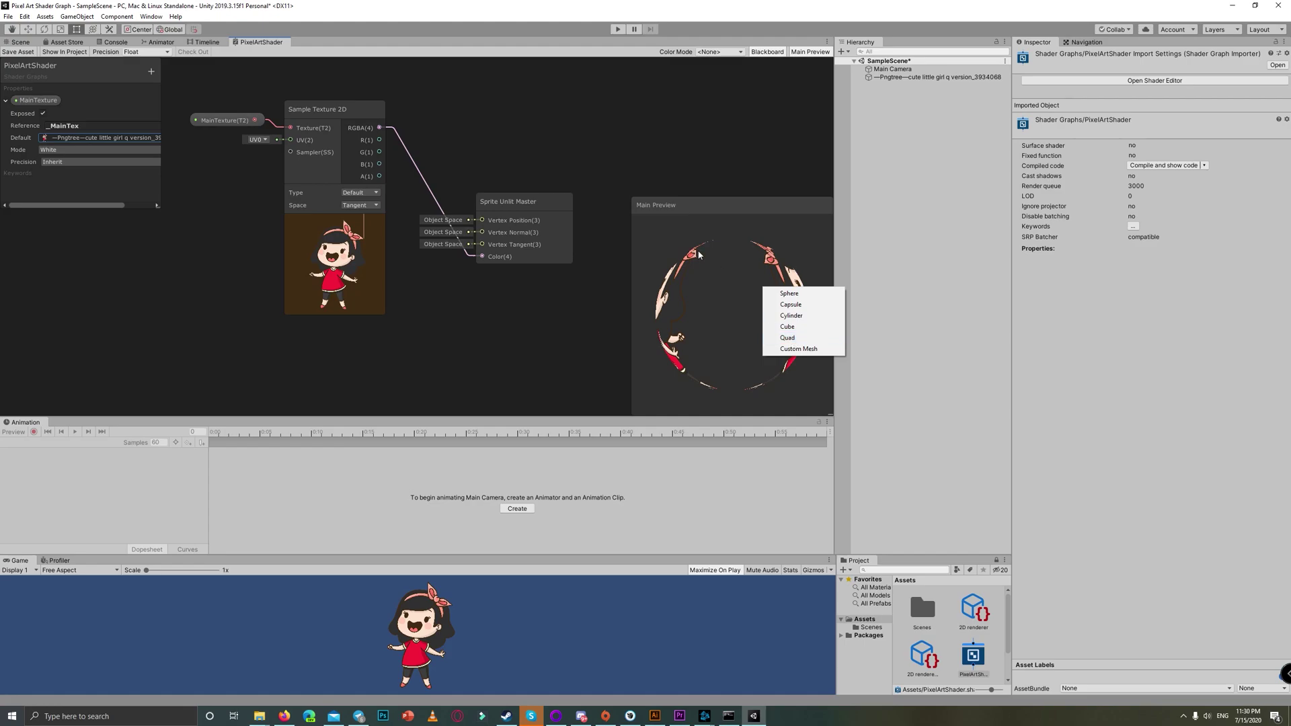
pyautogui.click(782, 339)
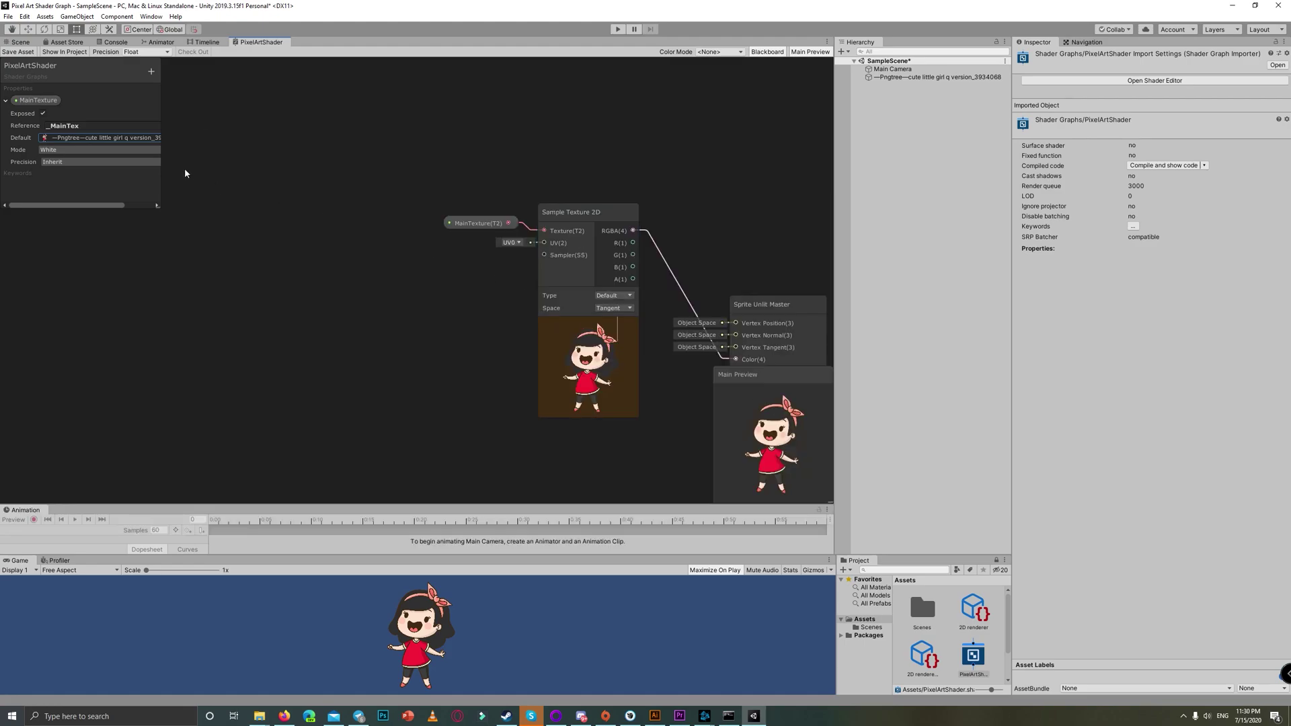
# - Add a UV node to the graph
pyautogui.rightClick(266, 133)
pyautogui.click(288, 138)
pyautogui.write('uv')
pyautogui.click(297, 169)
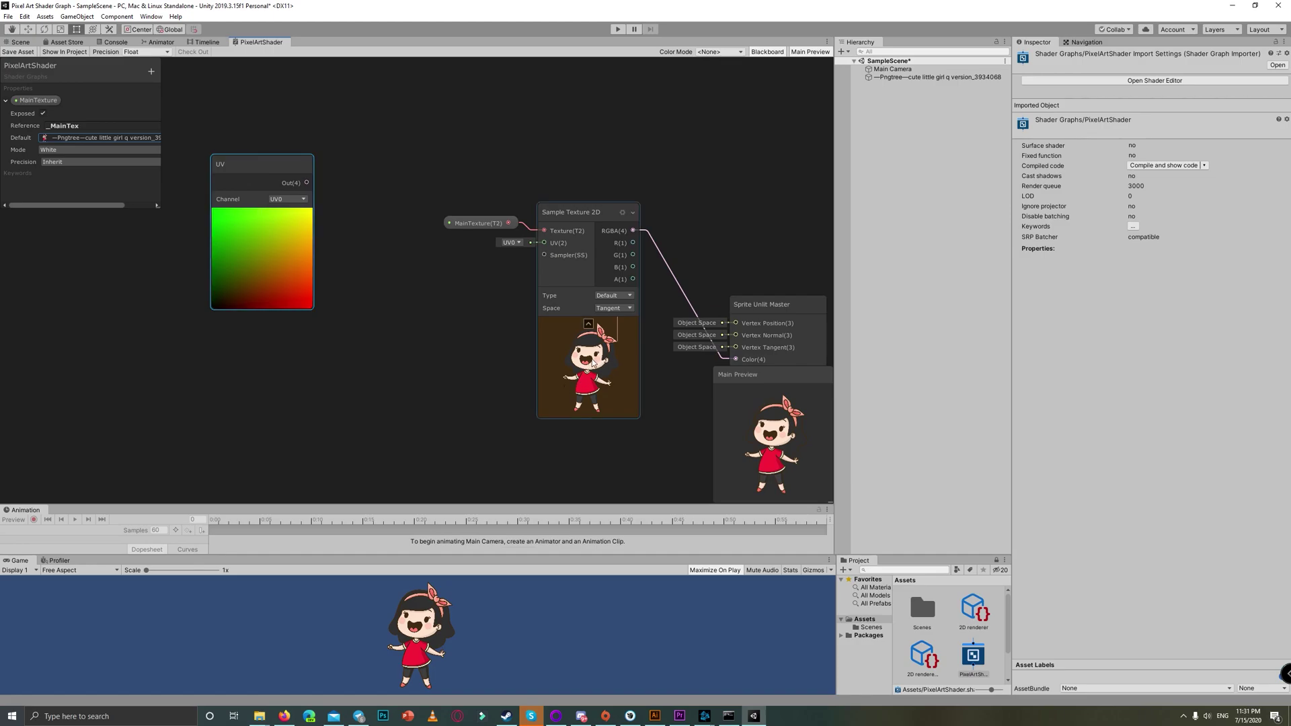
# - Add a Vector1 property named PixelSample with default 10, and shift the UV node right
pyautogui.click(152, 72)
pyautogui.click(165, 81)
pyautogui.write('Pixel')
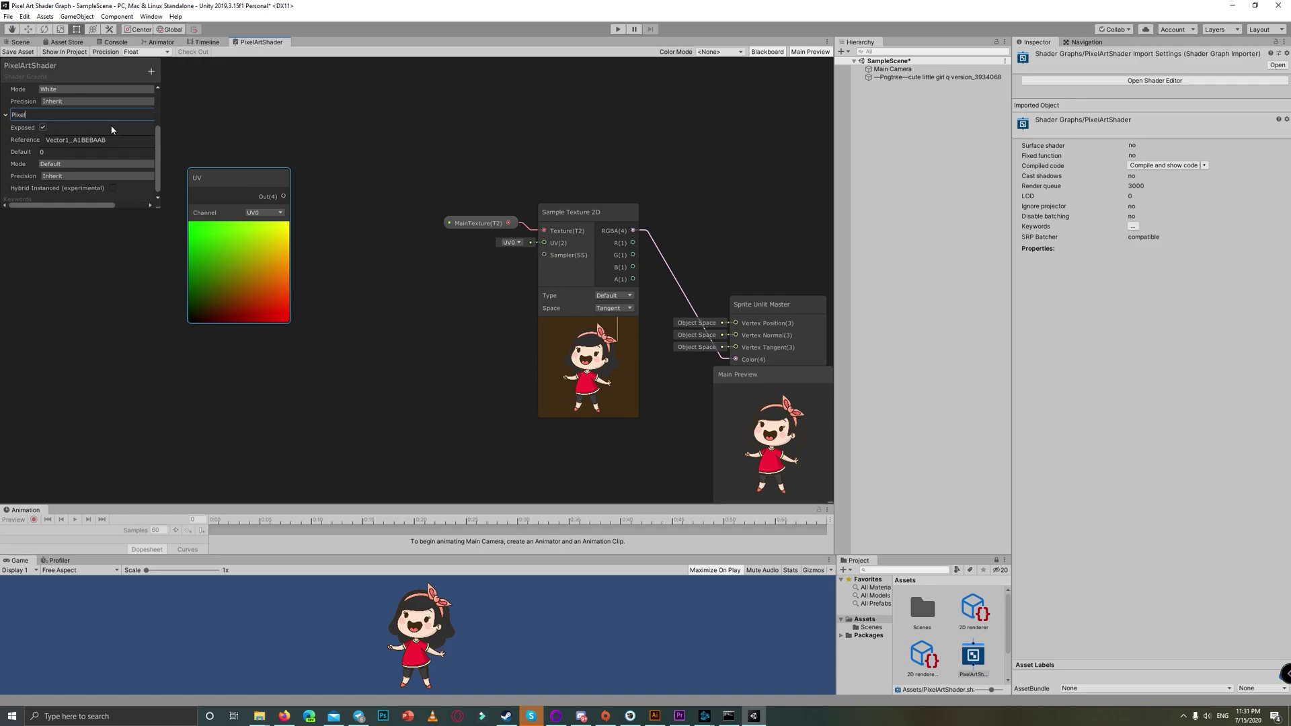
pyautogui.write('Sample')
pyautogui.press('Return')
pyautogui.press('Tab')
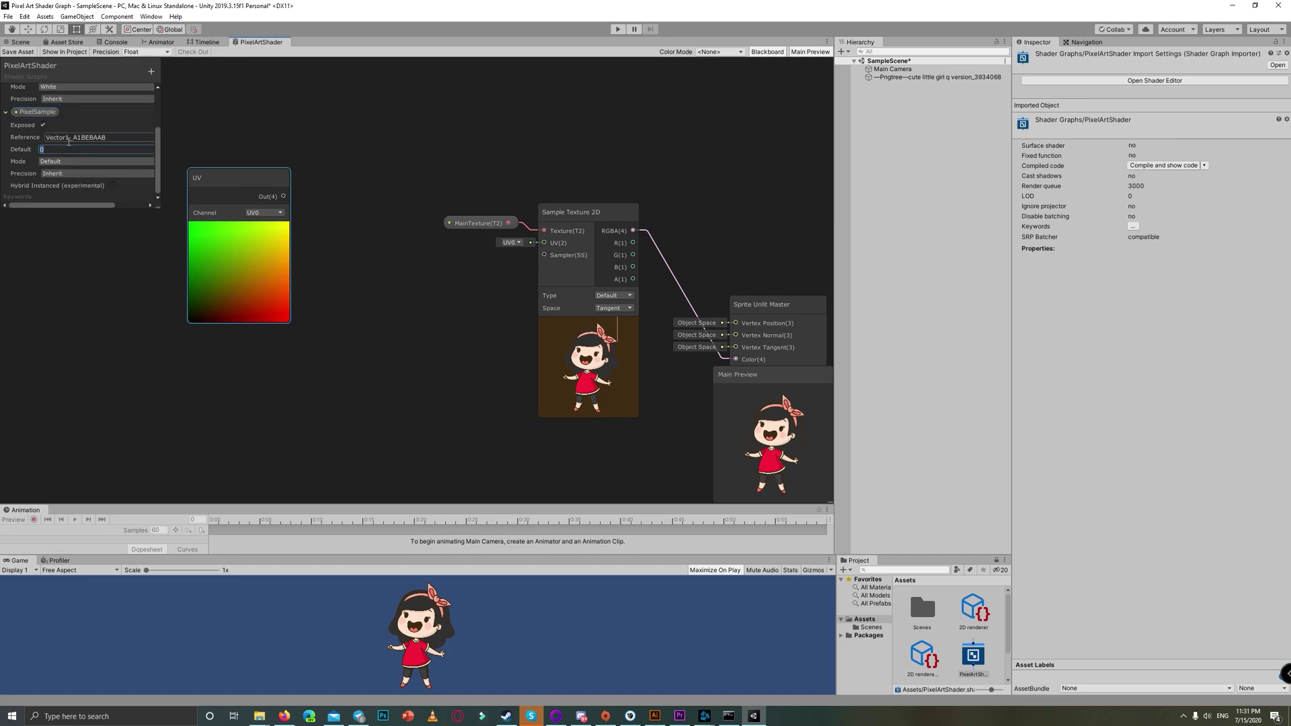
pyautogui.moveTo(239, 228); pyautogui.dragTo(282, 230)
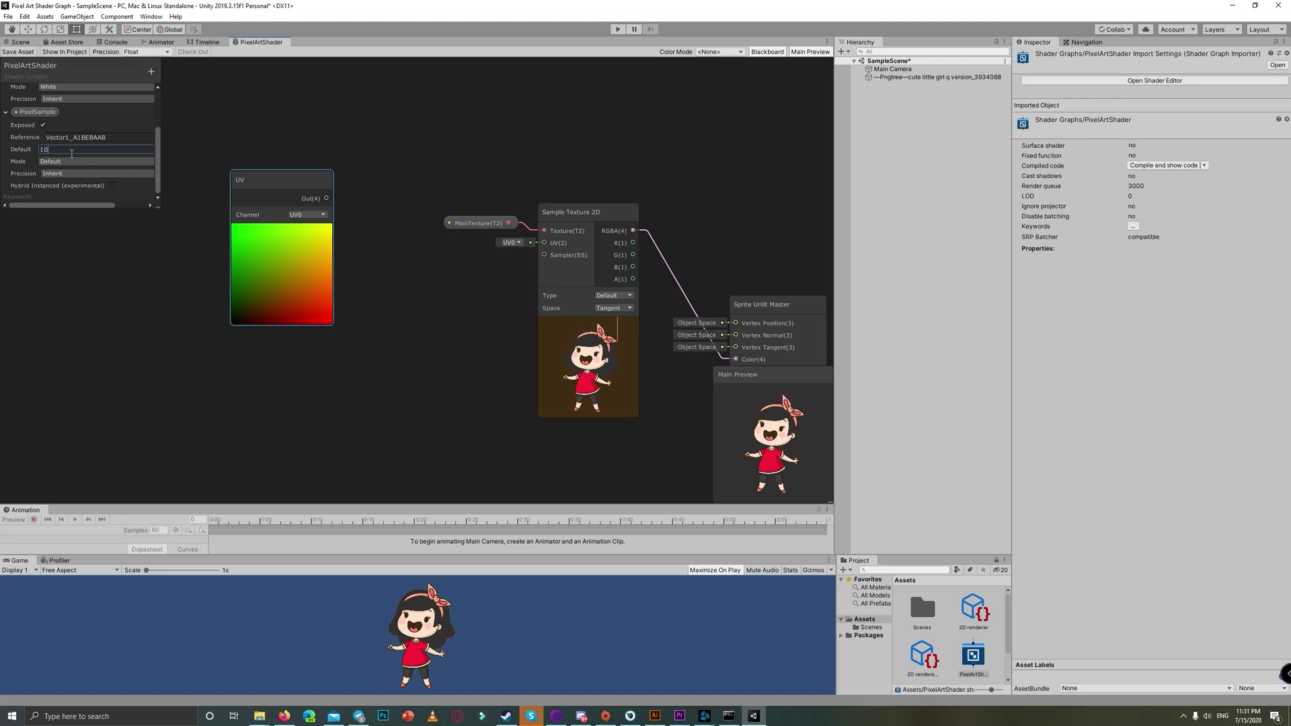
pyautogui.moveTo(282, 187); pyautogui.dragTo(323, 181)
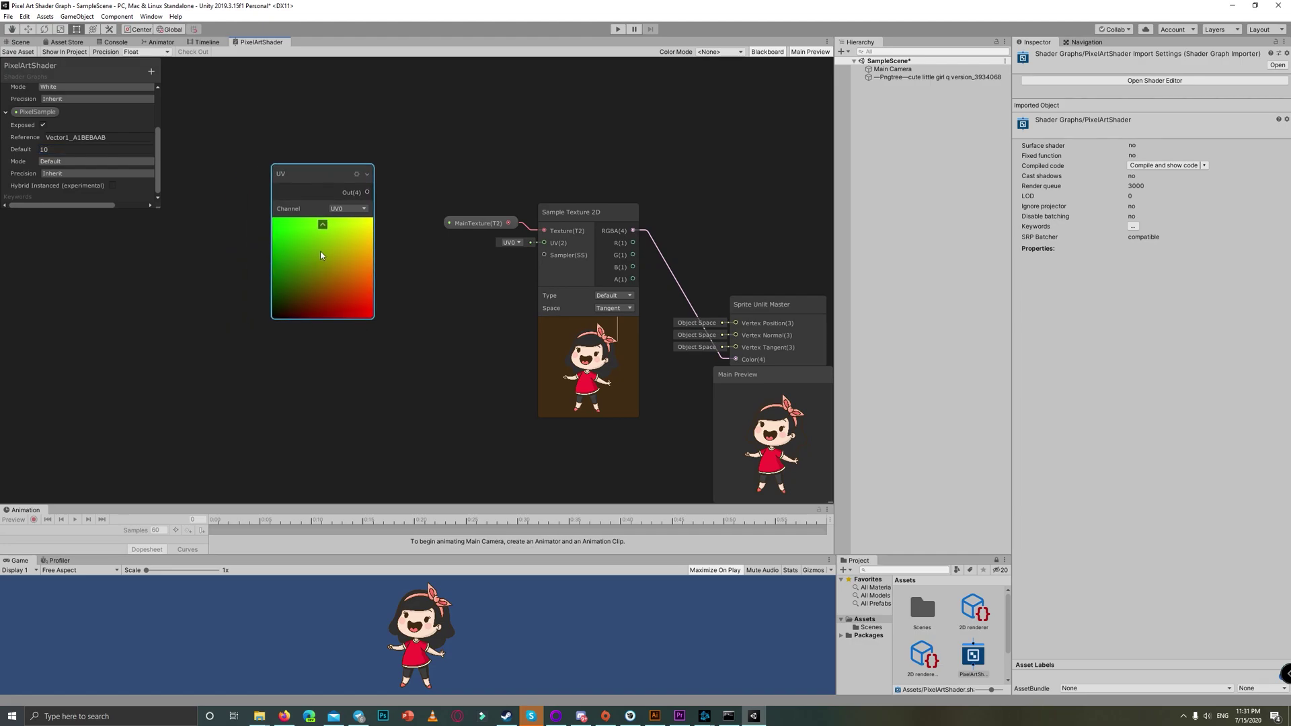
# - Place PixelSample on the graph and add a Multiply node left of the texture sampler
pyautogui.moveTo(297, 183); pyautogui.dragTo(197, 173)
pyautogui.moveTo(37, 111); pyautogui.dragTo(397, 138)
pyautogui.click(380, 142)
pyautogui.write('multiply')
pyautogui.click(372, 157)
pyautogui.moveTo(373, 157); pyautogui.dragTo(329, 174)
# - Connect UV Out to Multiply's A and PixelSample to B, then tidy the node layout
pyautogui.moveTo(202, 164); pyautogui.dragTo(320, 192)
pyautogui.moveTo(417, 142); pyautogui.dragTo(343, 268)
pyautogui.moveTo(300, 309); pyautogui.dragTo(319, 204)
pyautogui.click(219, 356)
pyautogui.moveTo(219, 359); pyautogui.dragTo(214, 359)
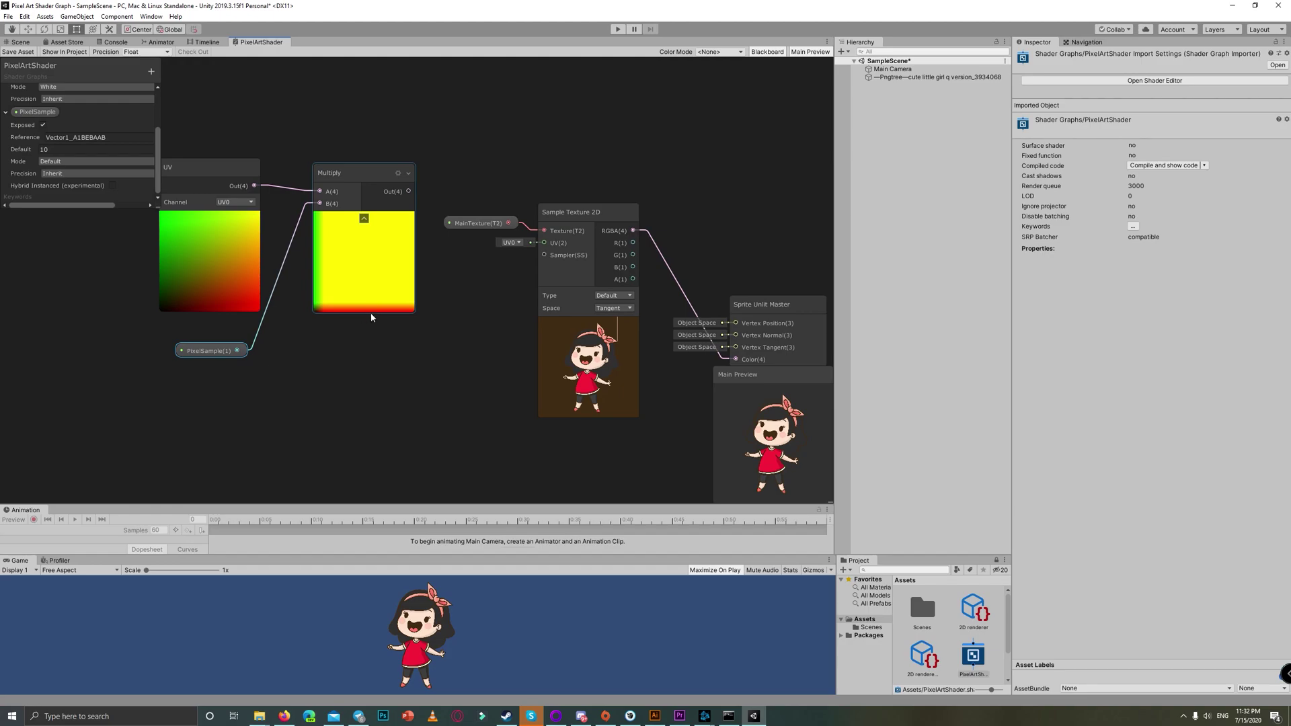
pyautogui.moveTo(327, 282); pyautogui.dragTo(339, 279)
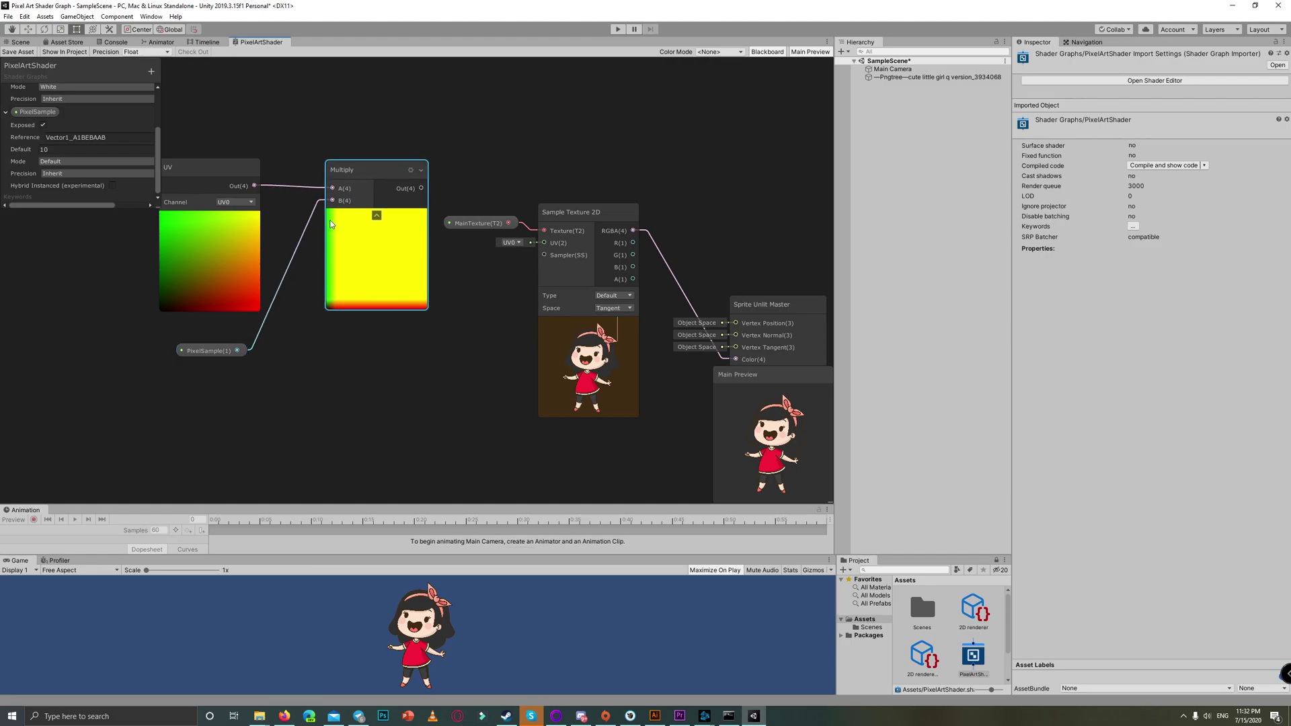
pyautogui.moveTo(224, 353); pyautogui.dragTo(265, 344)
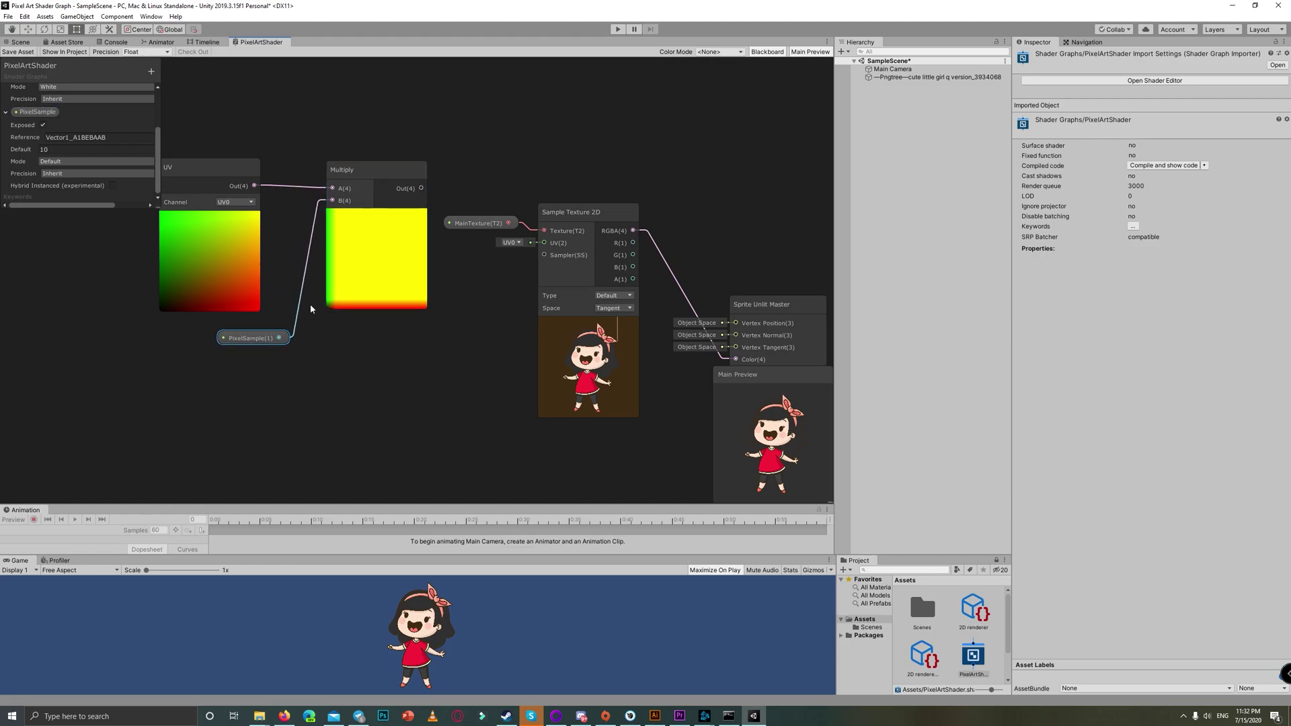
pyautogui.moveTo(330, 259)
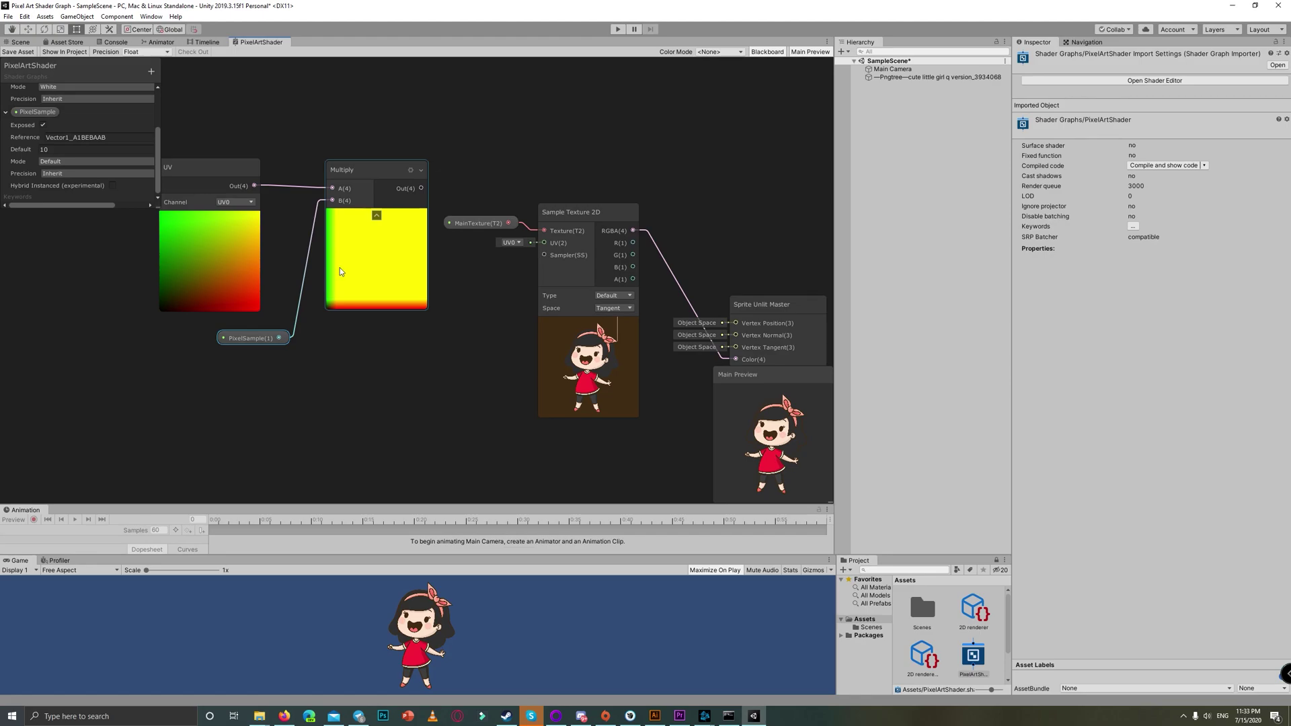
# - Add a Floor node and wire the Multiply output into its input
pyautogui.rightClick(357, 361)
pyautogui.click(381, 371)
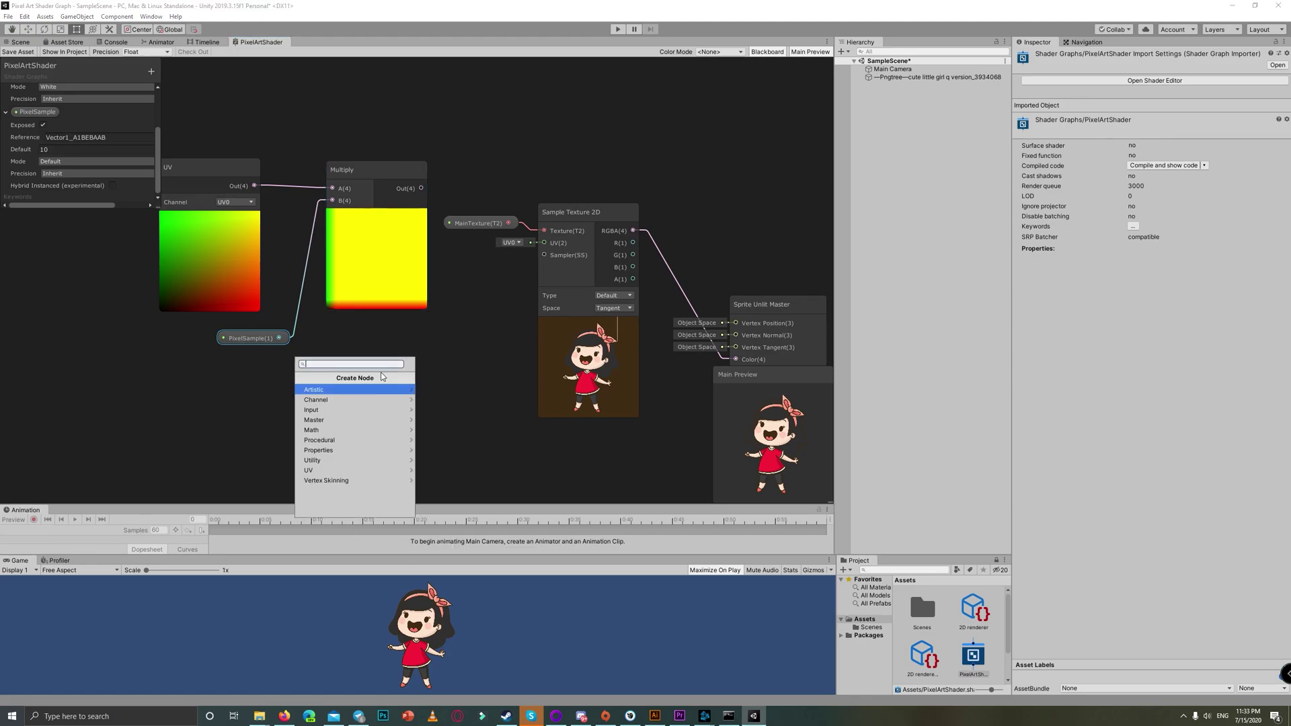
pyautogui.write('floor')
pyautogui.press('Return')
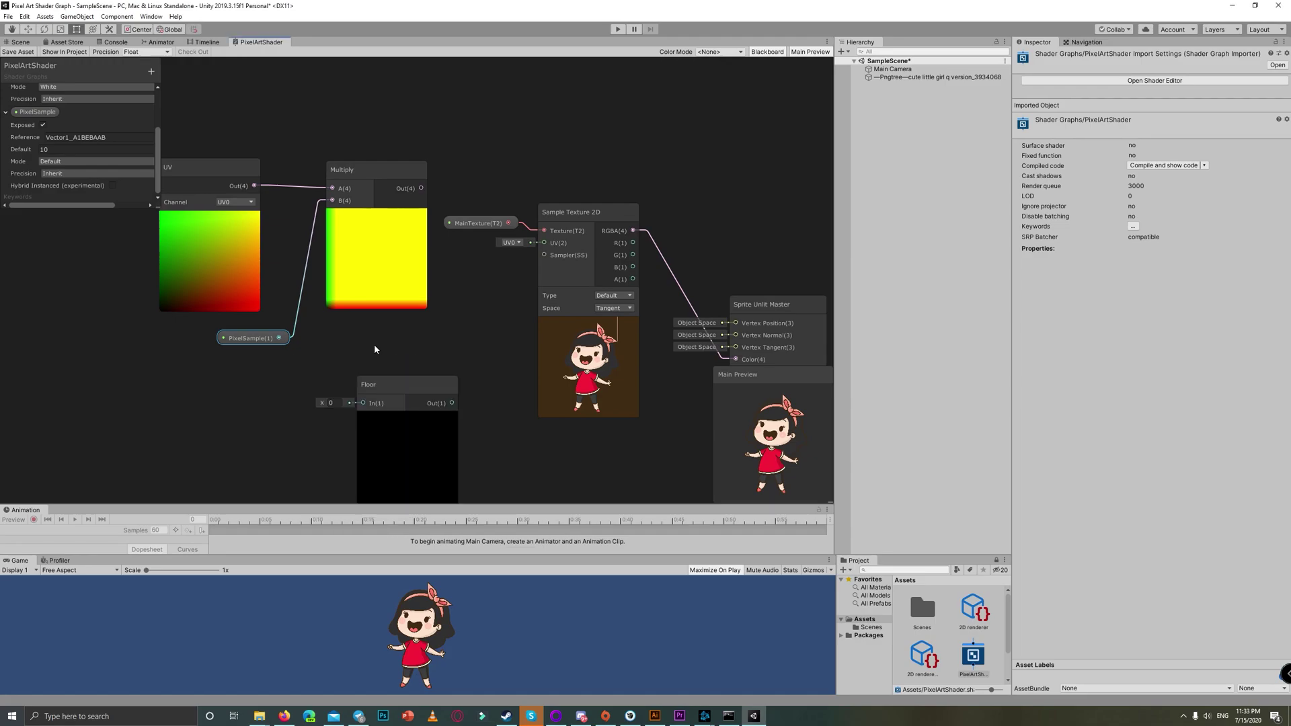
pyautogui.moveTo(368, 171); pyautogui.dragTo(368, 158)
pyautogui.moveTo(406, 384); pyautogui.dragTo(432, 356)
pyautogui.moveTo(421, 176); pyautogui.dragTo(488, 317)
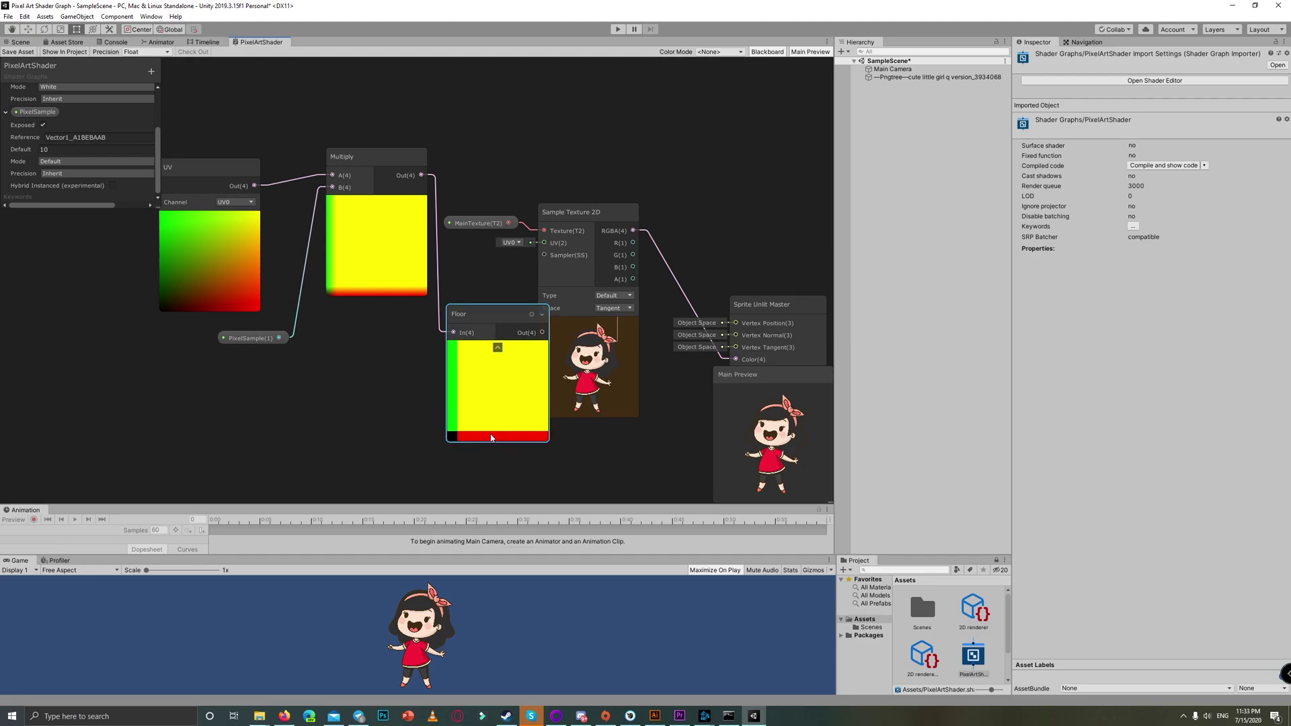
# - Select PixelSample's default and rearrange the Sample Texture 2D, MainTexture and Floor nodes
pyautogui.click(43, 149)
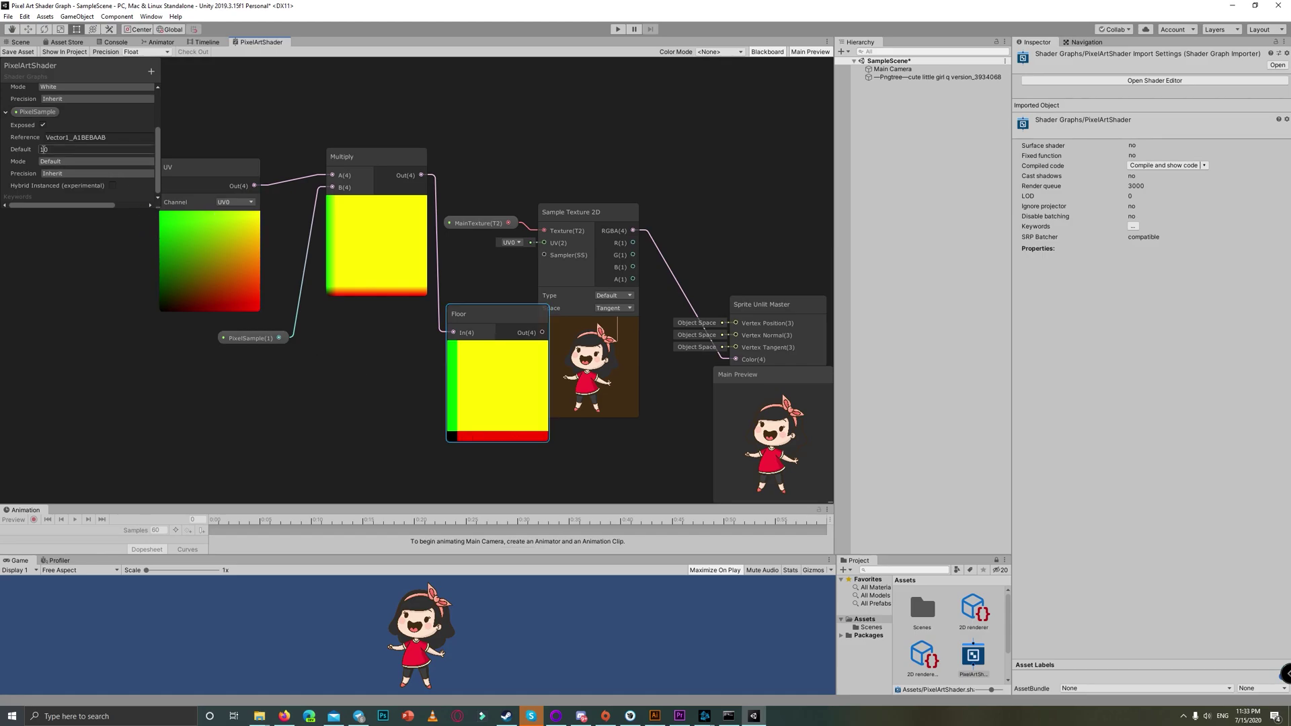
pyautogui.moveTo(603, 209); pyautogui.dragTo(684, 180)
pyautogui.moveTo(488, 223); pyautogui.dragTo(588, 137)
pyautogui.moveTo(527, 316); pyautogui.dragTo(501, 184)
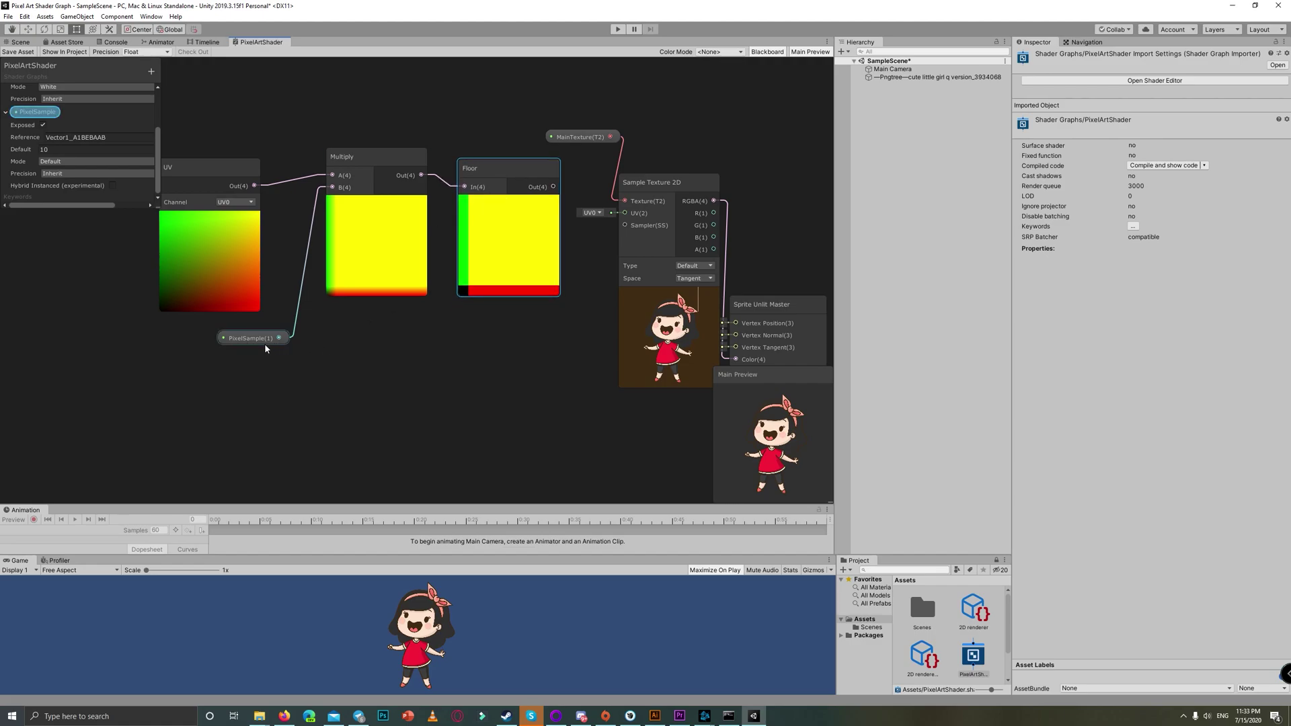
# - Add a Divide node to the shader graph
pyautogui.rightClick(518, 358)
pyautogui.click(541, 365)
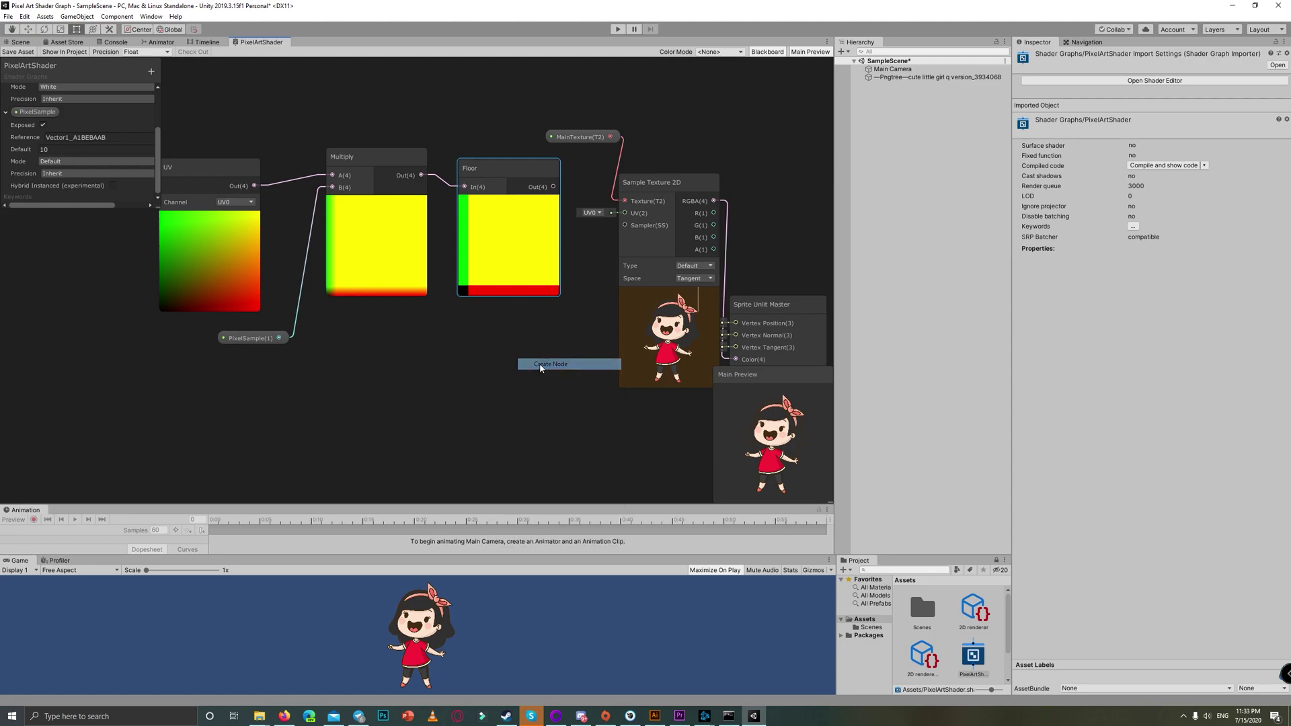
pyautogui.write('divide')
pyautogui.press('Return')
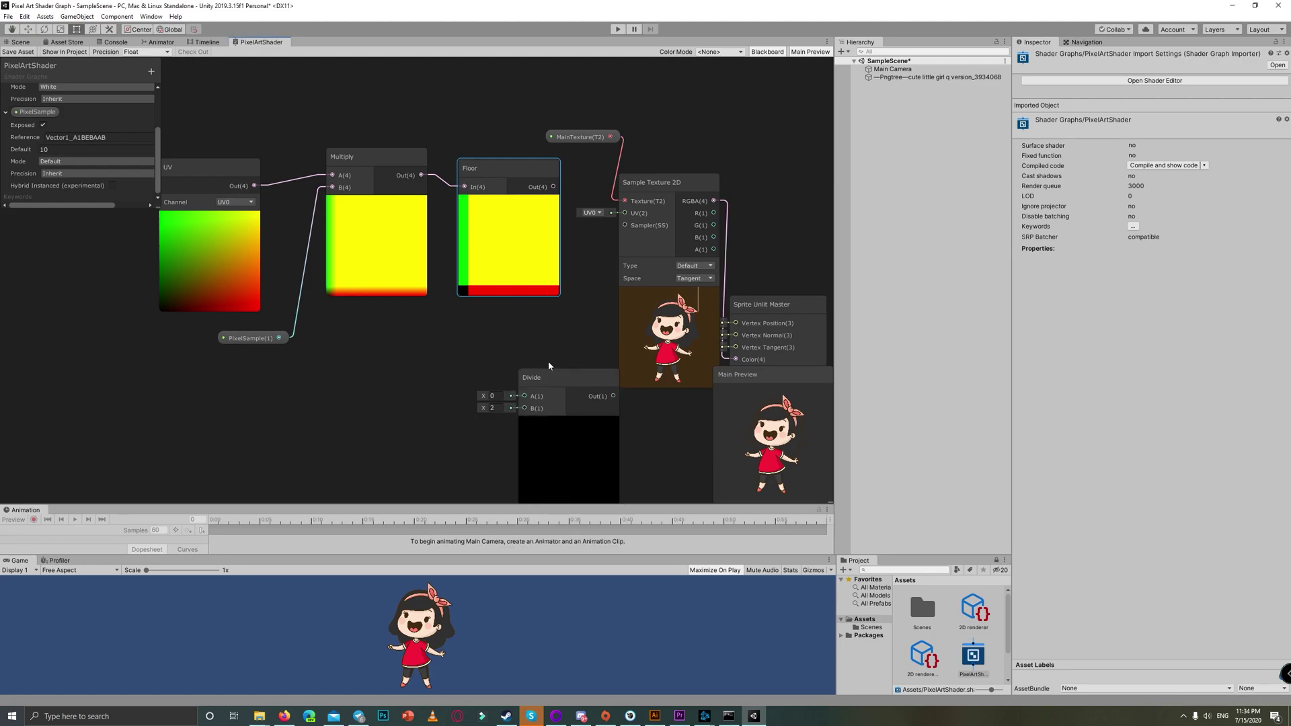
# - Rearrange the nodes, wire PixelSample into Divide B, and feed Divide Out into the texture UV
pyautogui.moveTo(492, 170); pyautogui.dragTo(477, 171)
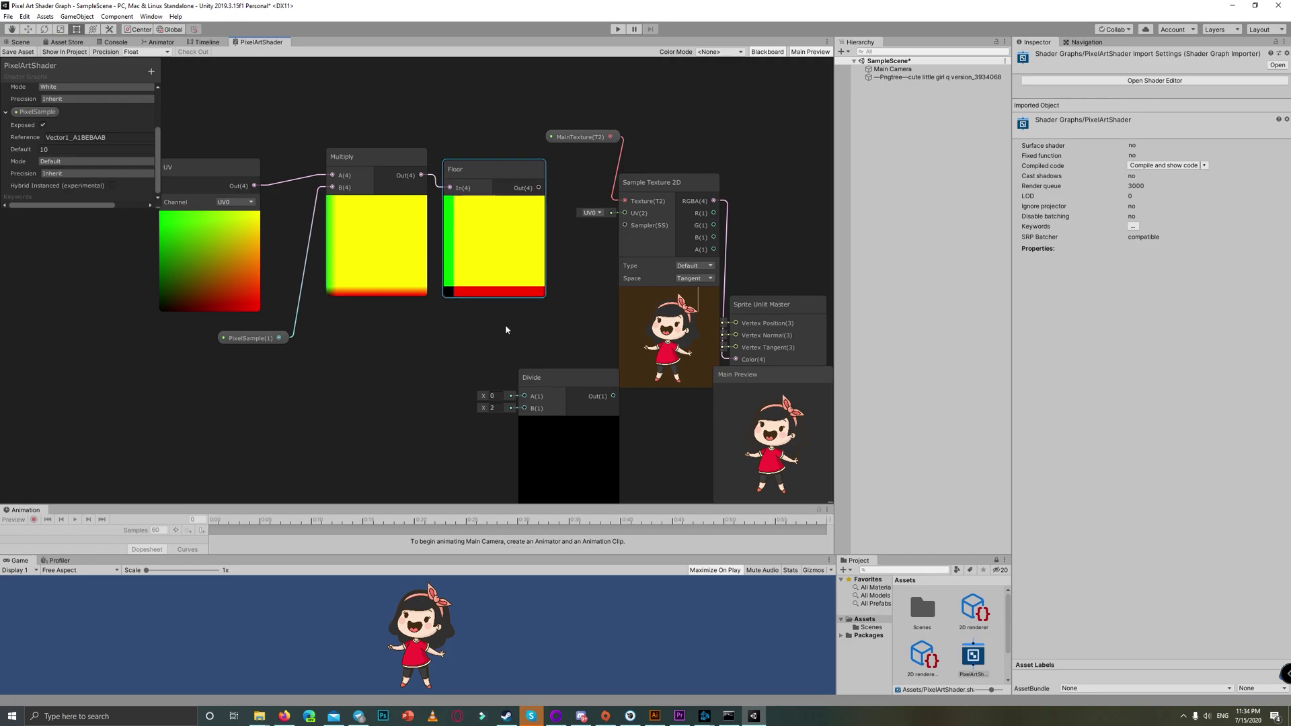
pyautogui.moveTo(256, 347); pyautogui.dragTo(380, 336)
pyautogui.moveTo(439, 239); pyautogui.dragTo(526, 310)
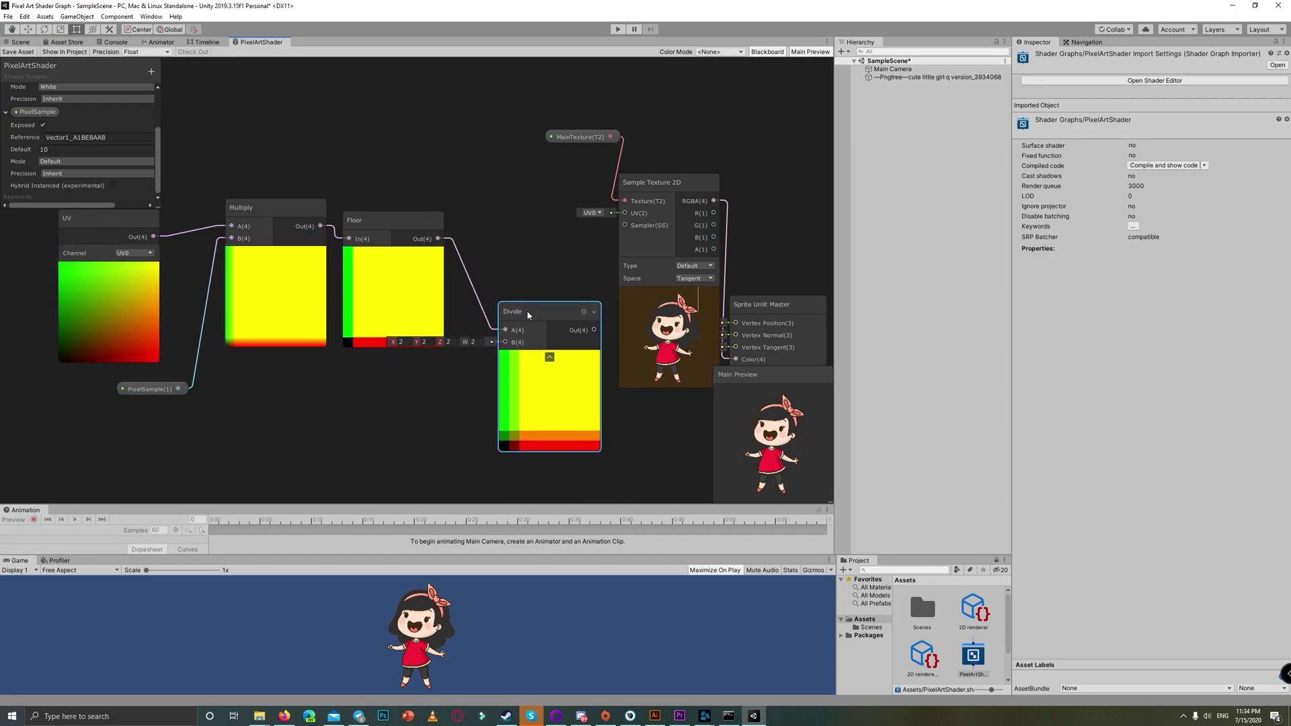
pyautogui.moveTo(179, 389); pyautogui.dragTo(516, 336)
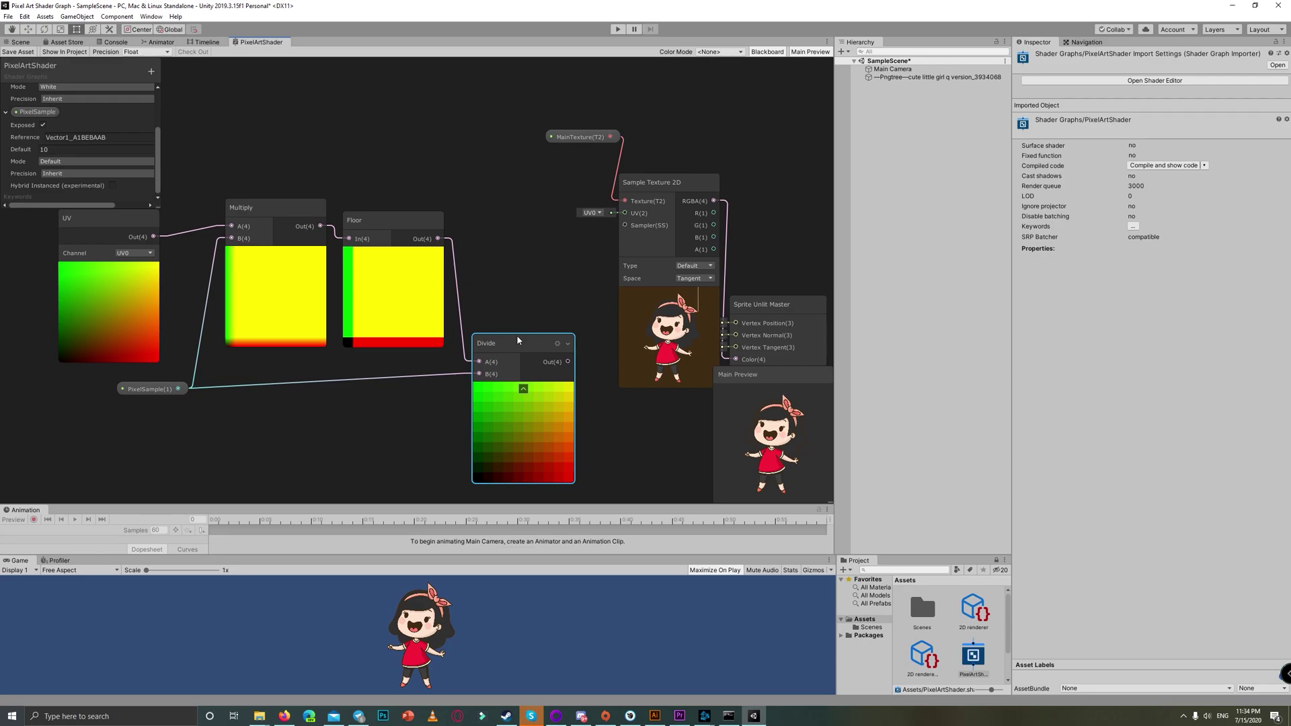
pyautogui.moveTo(517, 337); pyautogui.dragTo(507, 342)
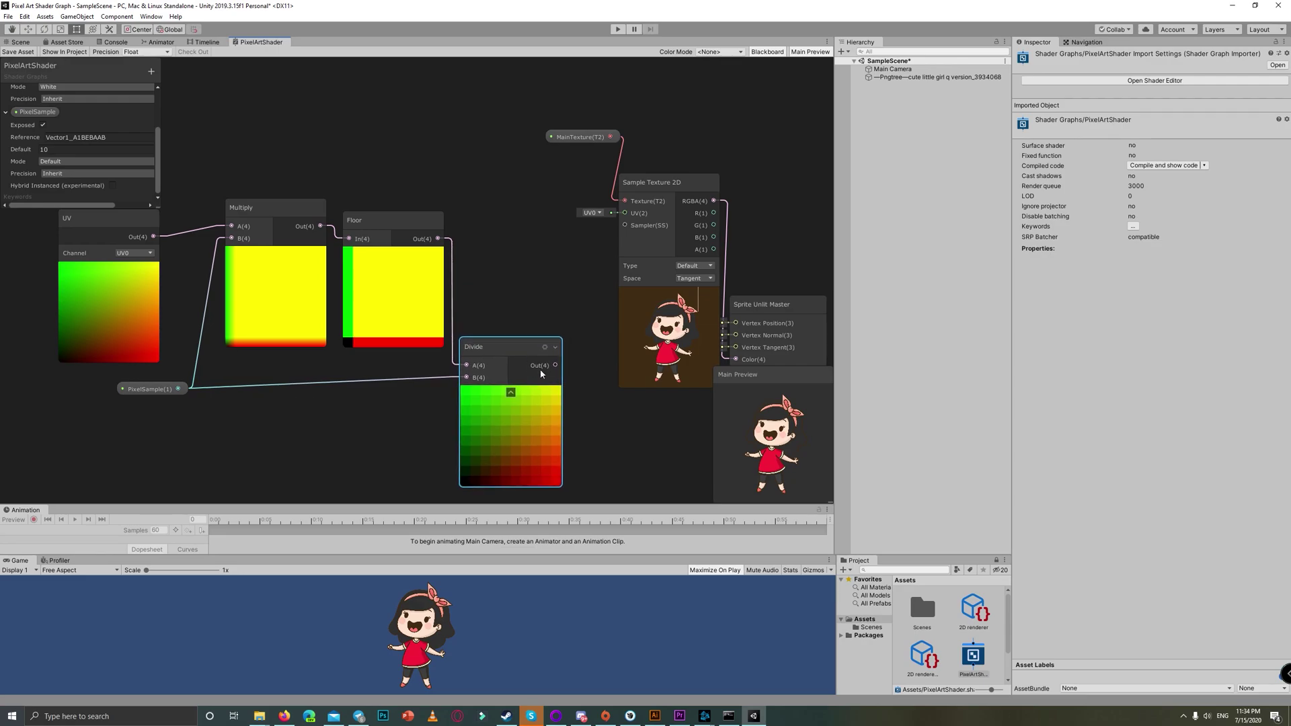
pyautogui.moveTo(555, 365); pyautogui.dragTo(624, 215)
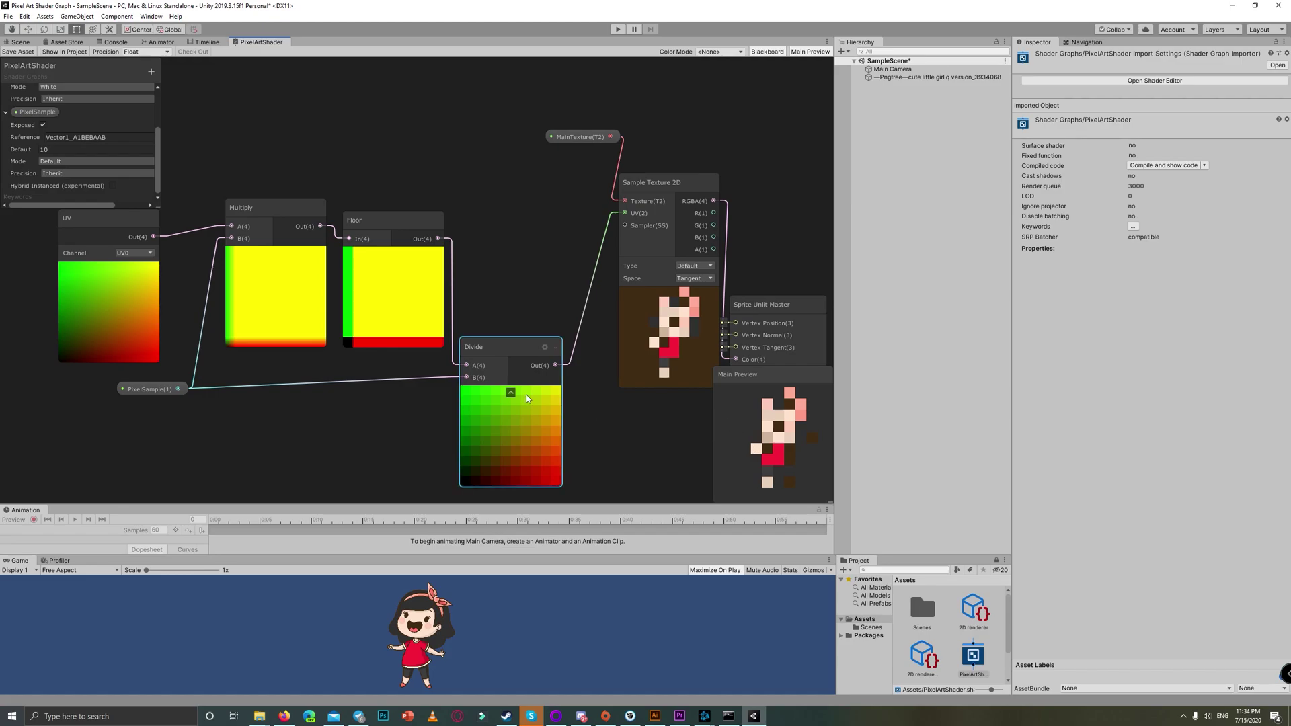
# - Set the PixelSample default value to 50 in the Blackboard
pyautogui.click(67, 151)
pyautogui.write('20')
pyautogui.press('Return')
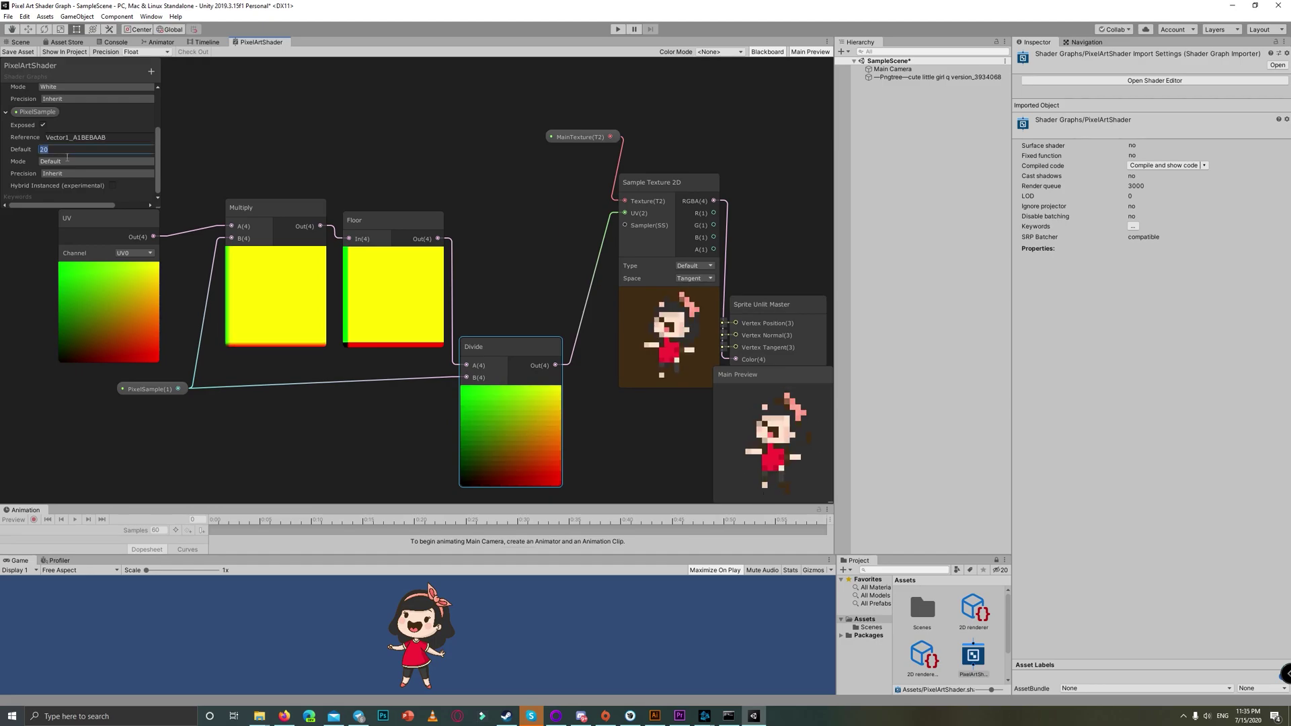
pyautogui.write('50')
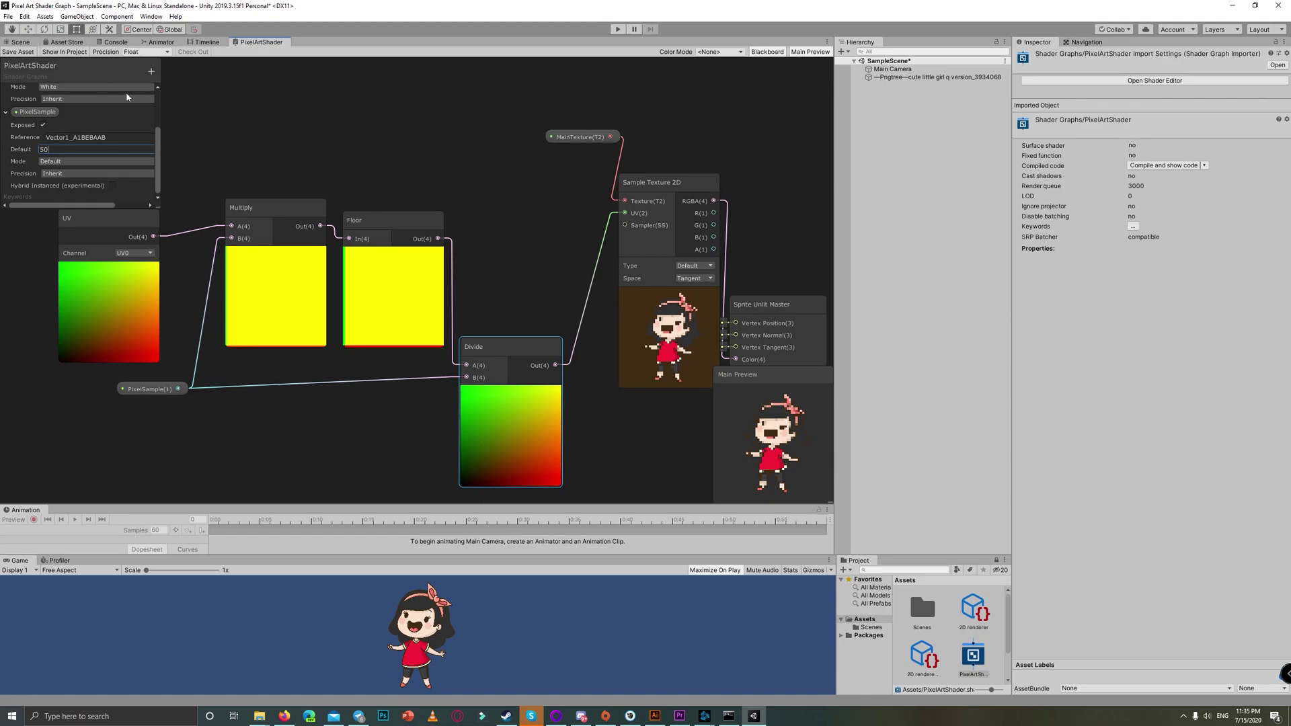
# - Save the shader graph asset and enlarge the Game and Project panels
pyautogui.click(19, 54)
pyautogui.moveTo(928, 557); pyautogui.dragTo(928, 301)
# - Create material PixelArtMat, give it PixelArtShader, and drag it onto the girl sprite
pyautogui.rightClick(963, 491)
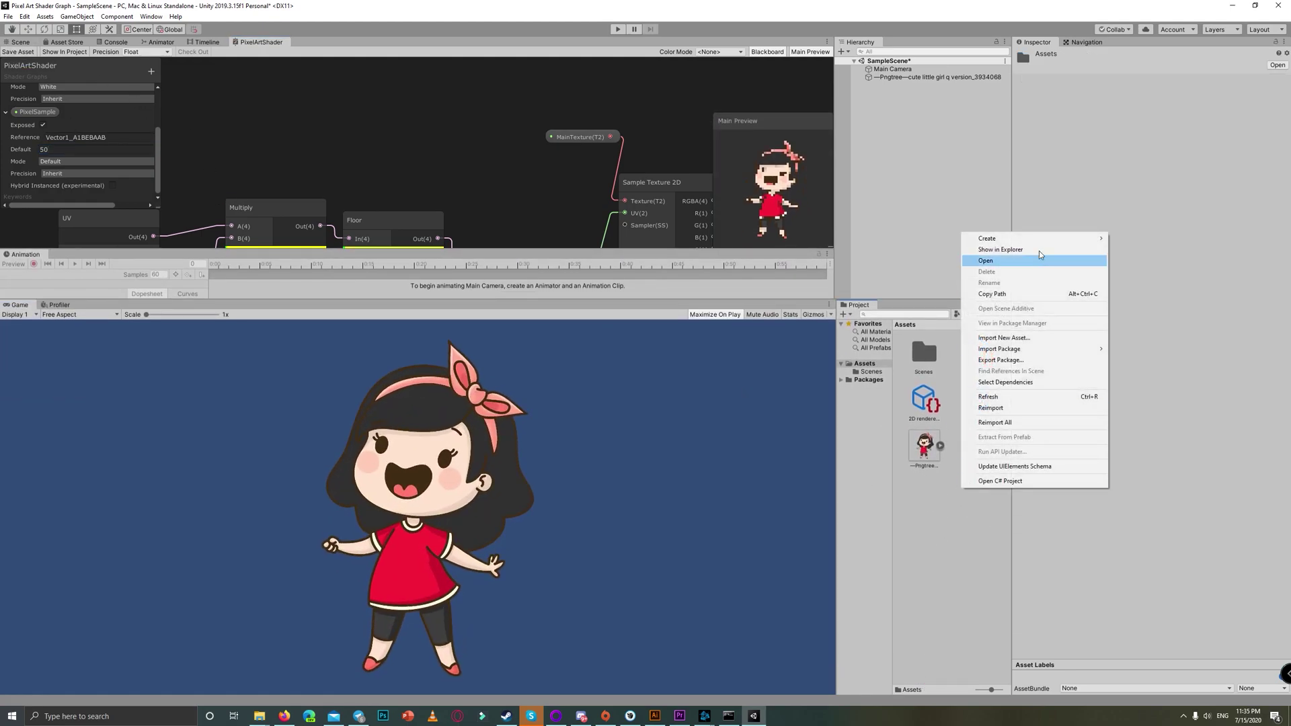
pyautogui.moveTo(1035, 240)
pyautogui.click(1166, 410)
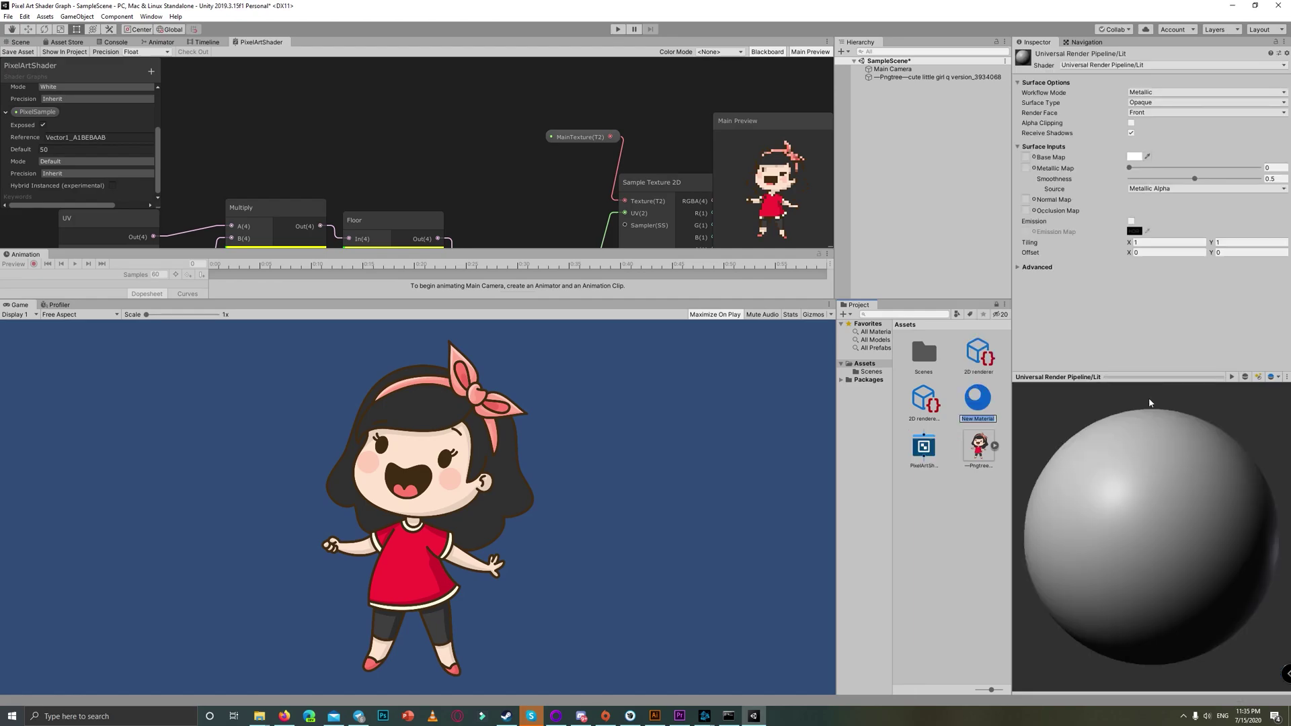
pyautogui.write('PixelArtMat')
pyautogui.press('Return')
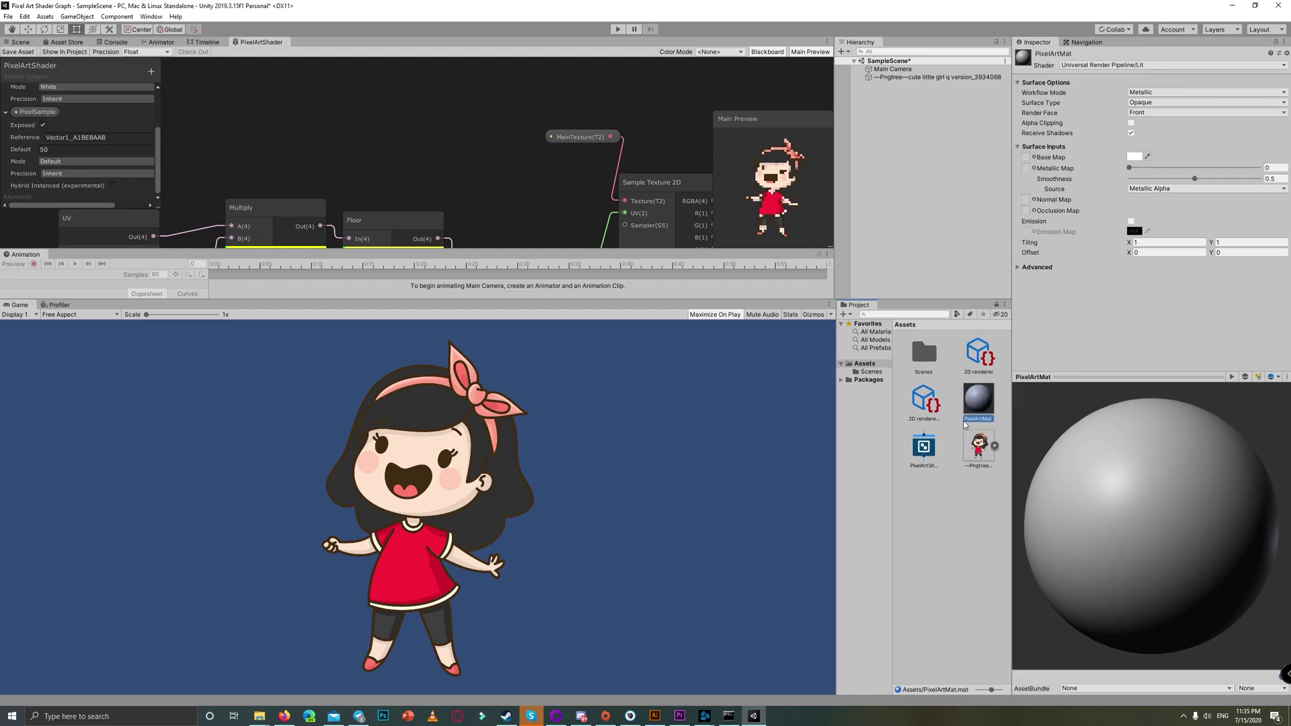
pyautogui.moveTo(924, 451); pyautogui.dragTo(978, 400)
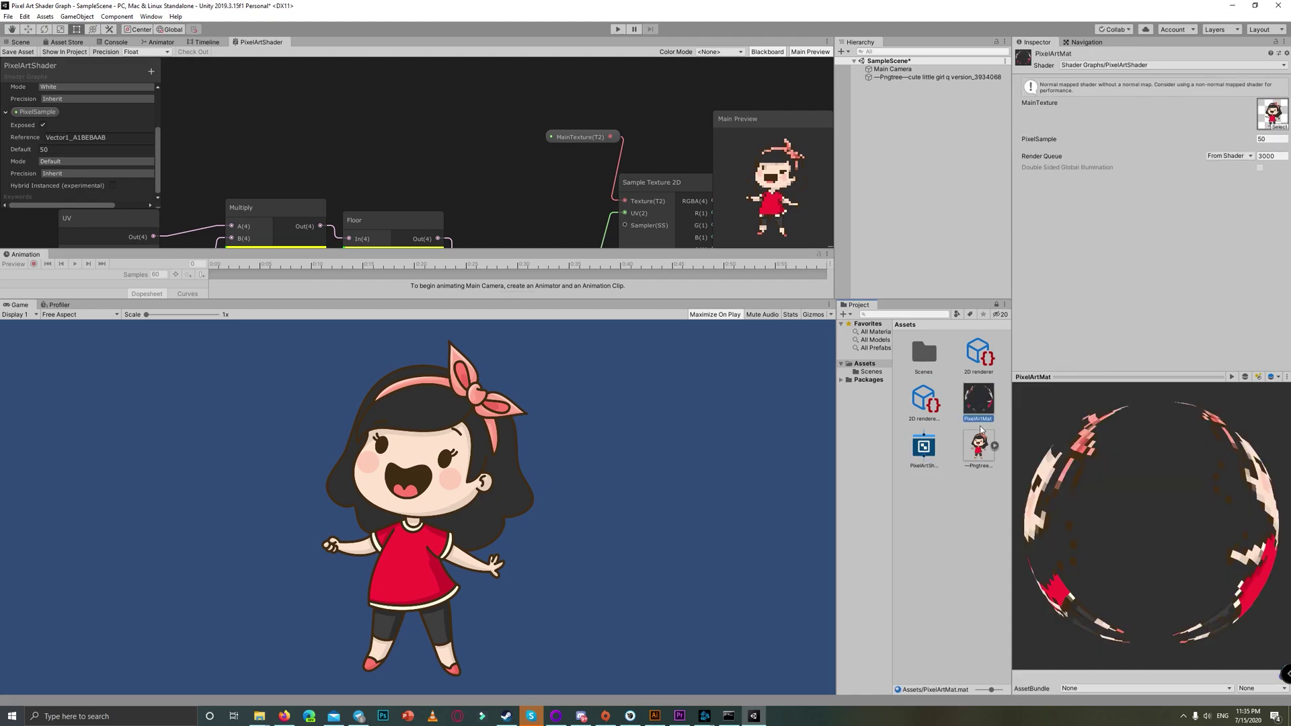
pyautogui.moveTo(917, 152); pyautogui.dragTo(908, 81)
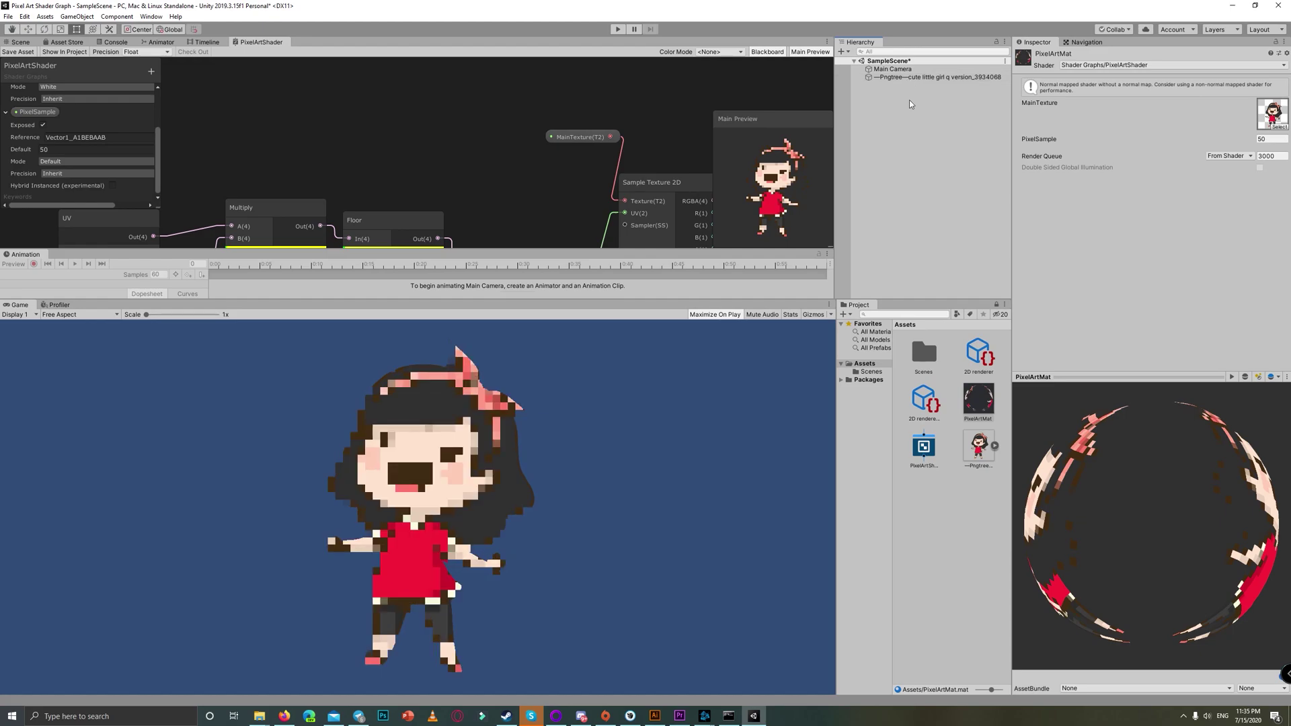
# - Set the girl sprite's PixelArtMat PixelSample to about 140.16 in the Inspector
pyautogui.click(914, 77)
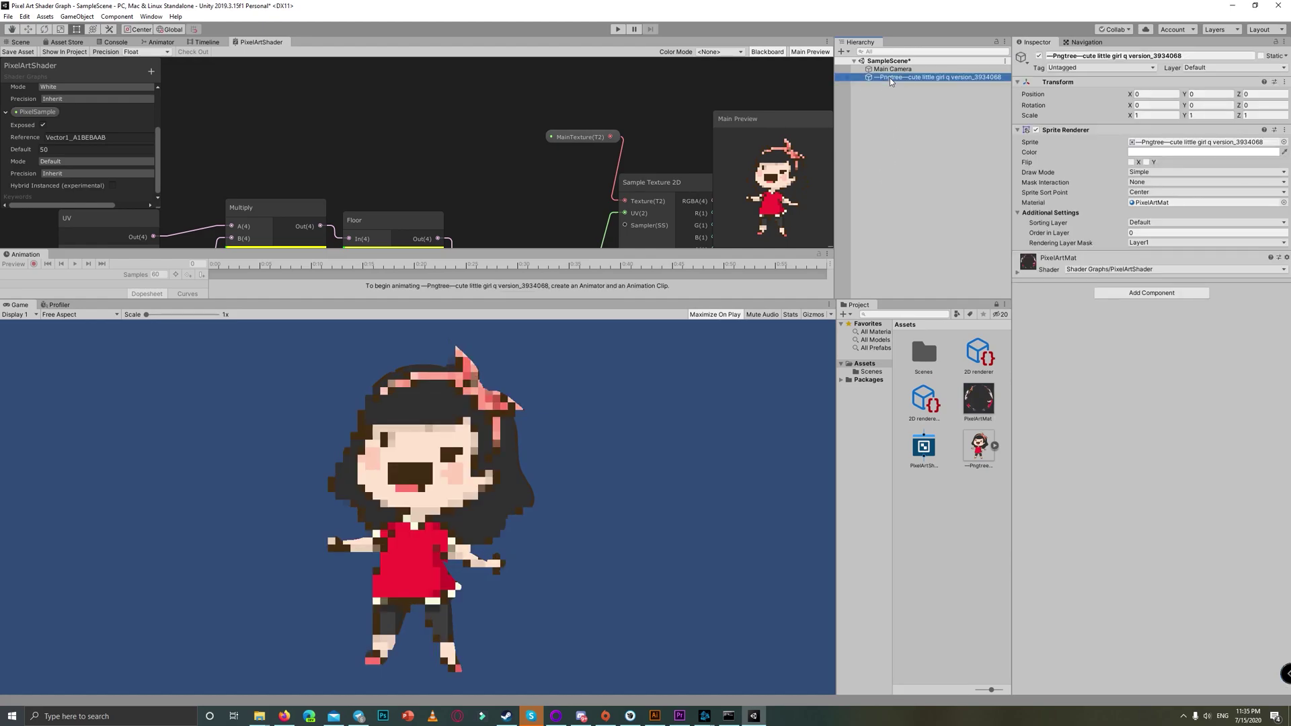
pyautogui.click(1018, 273)
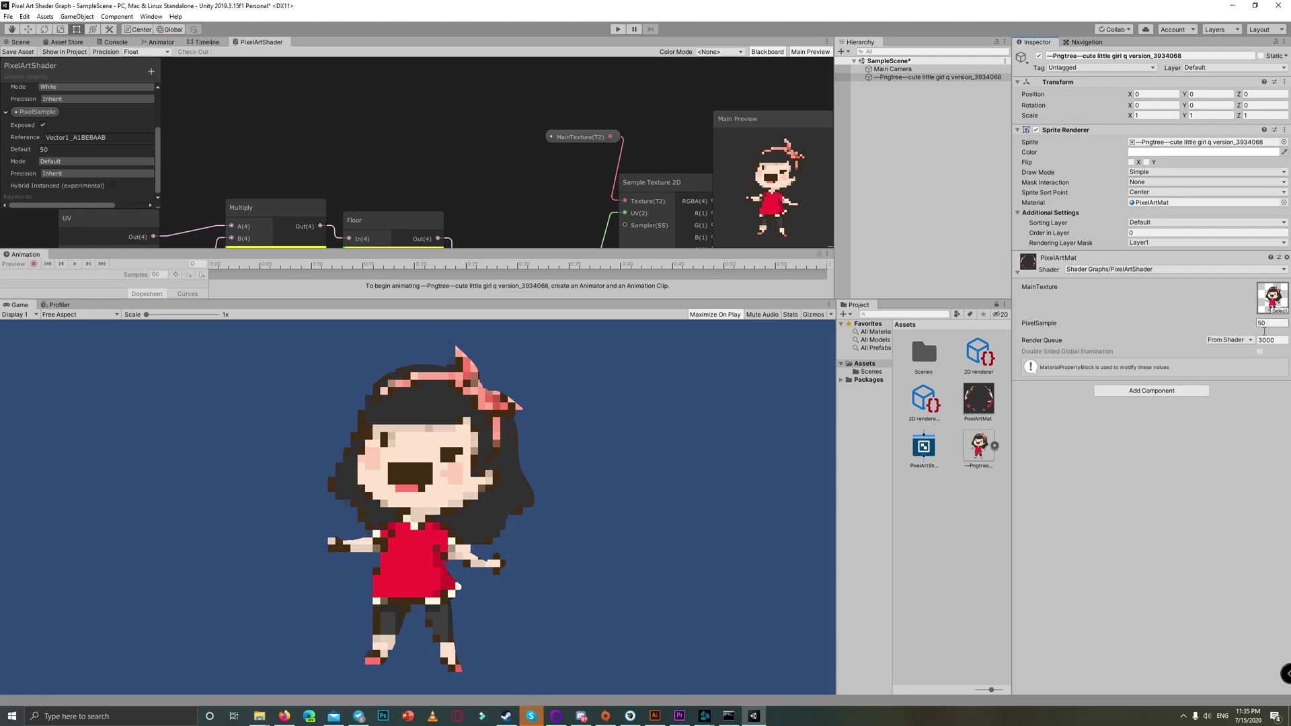
pyautogui.moveTo(1237, 330); pyautogui.dragTo(637, 326)
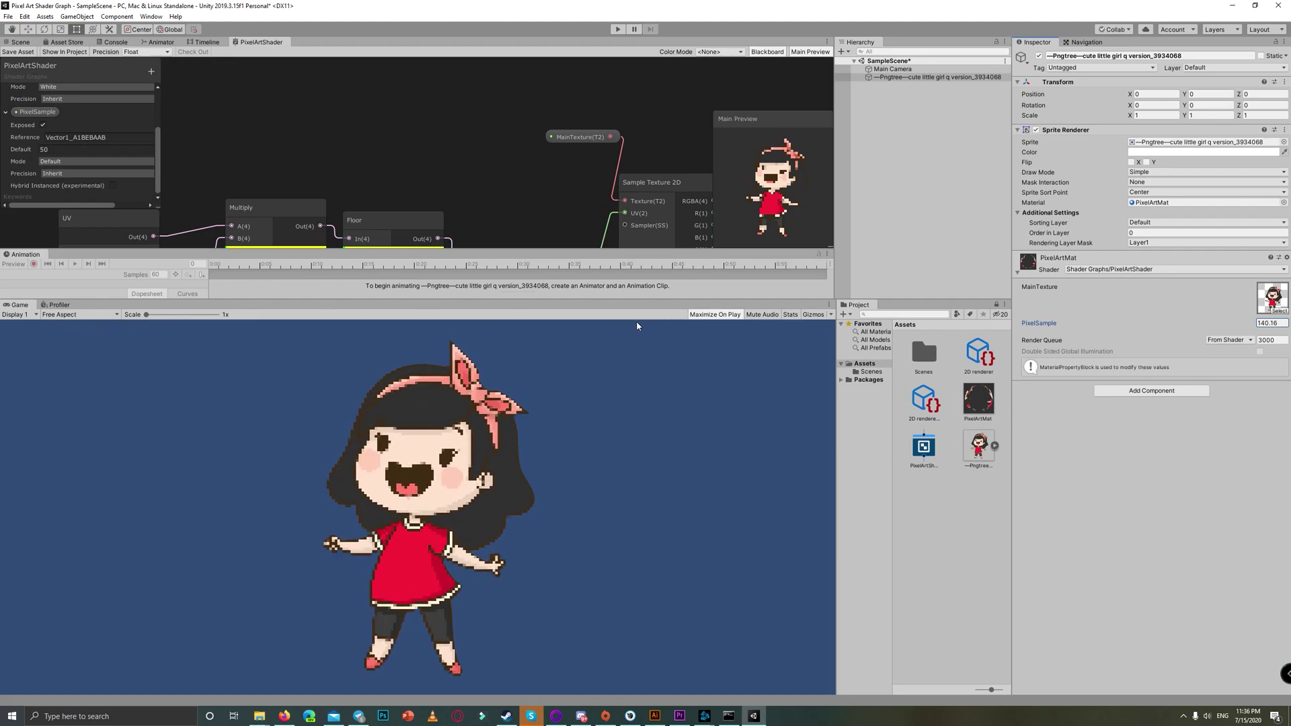